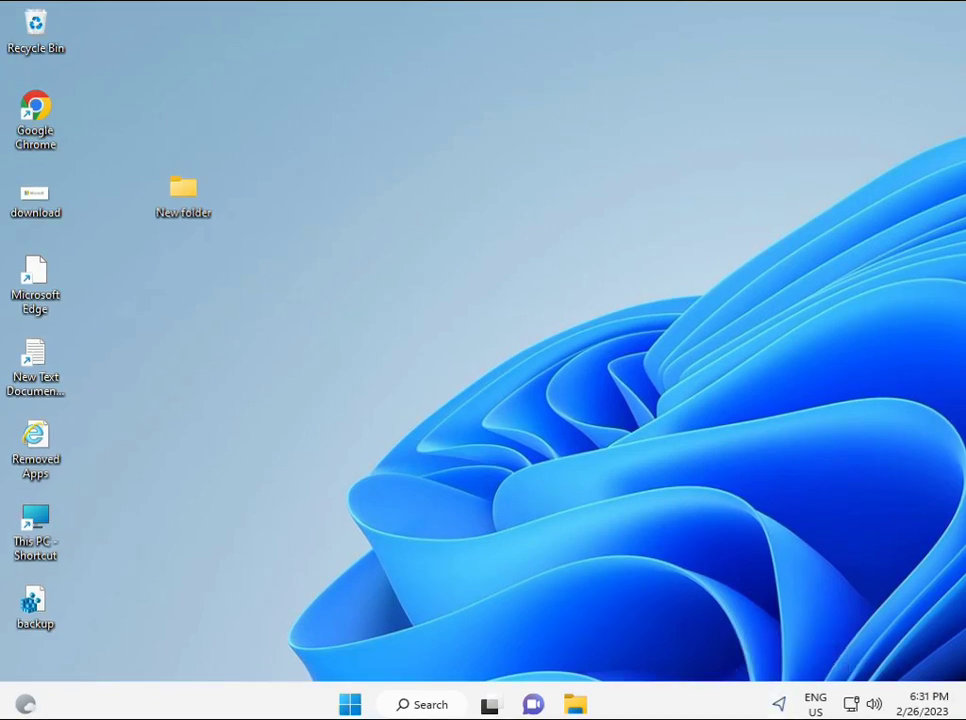
Search for cmd and open Command Prompt as administrator, allowing it to make changes to the device
left_click(350, 705)
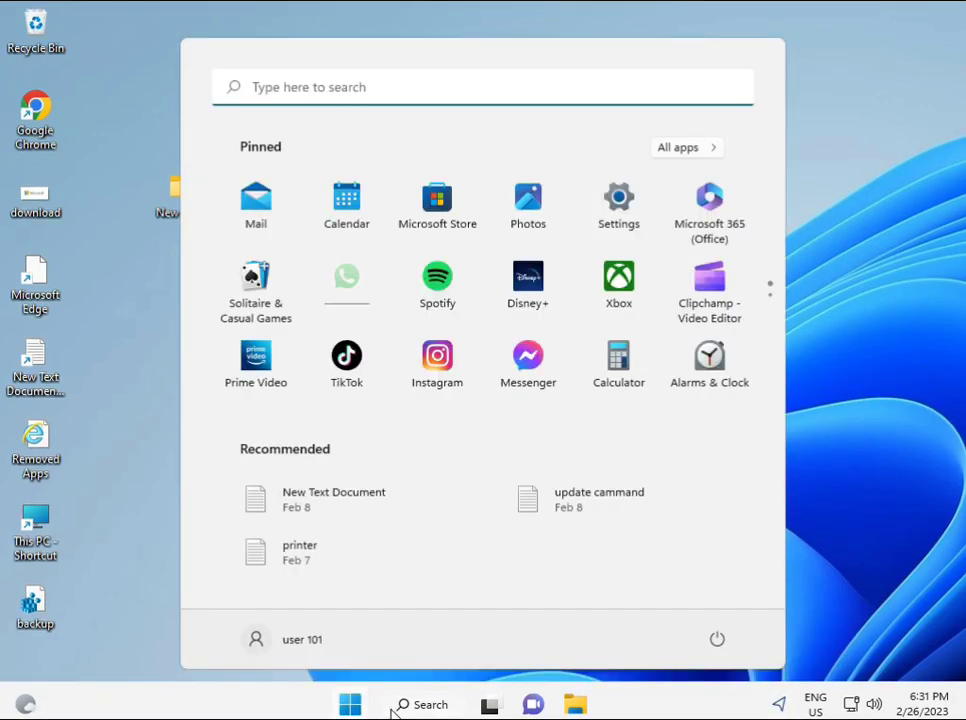
type("cmd")
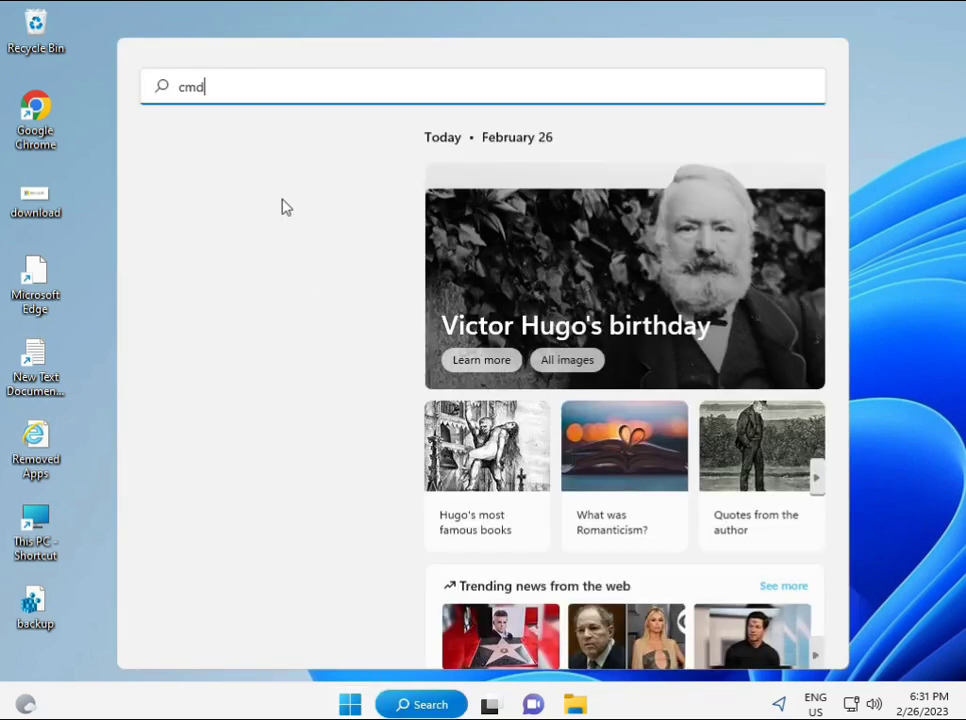
left_click(213, 233)
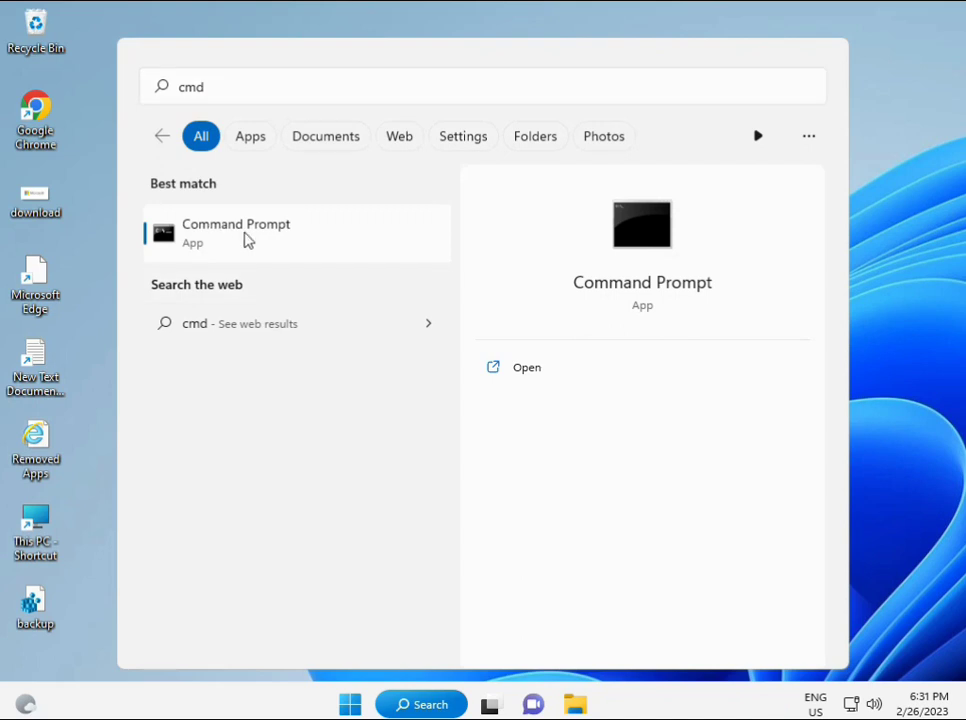
right_click(246, 240)
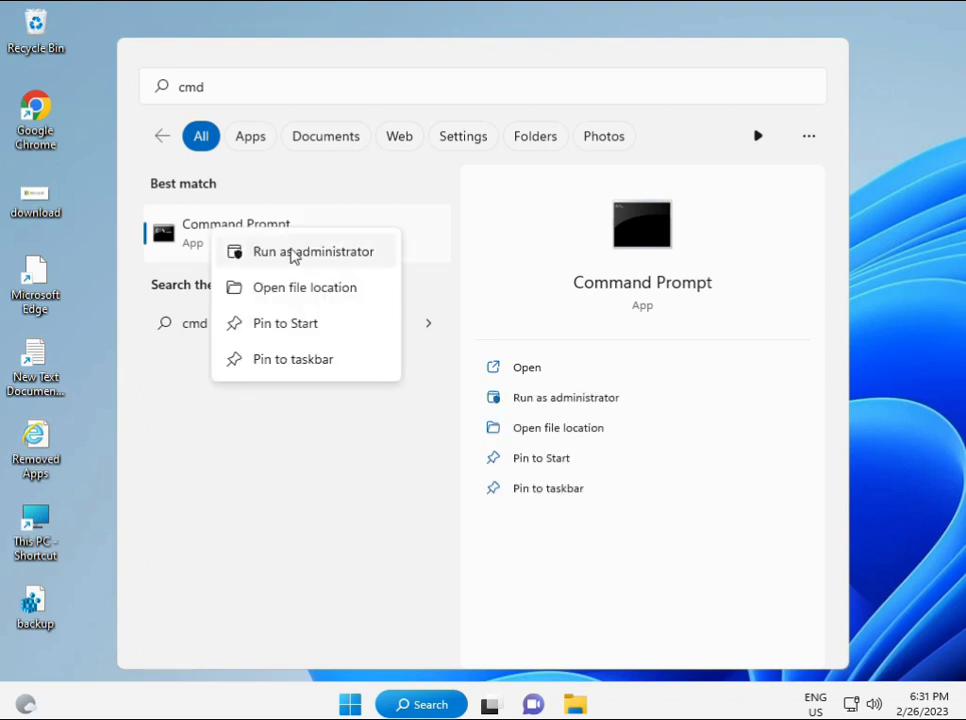
key("Escape")
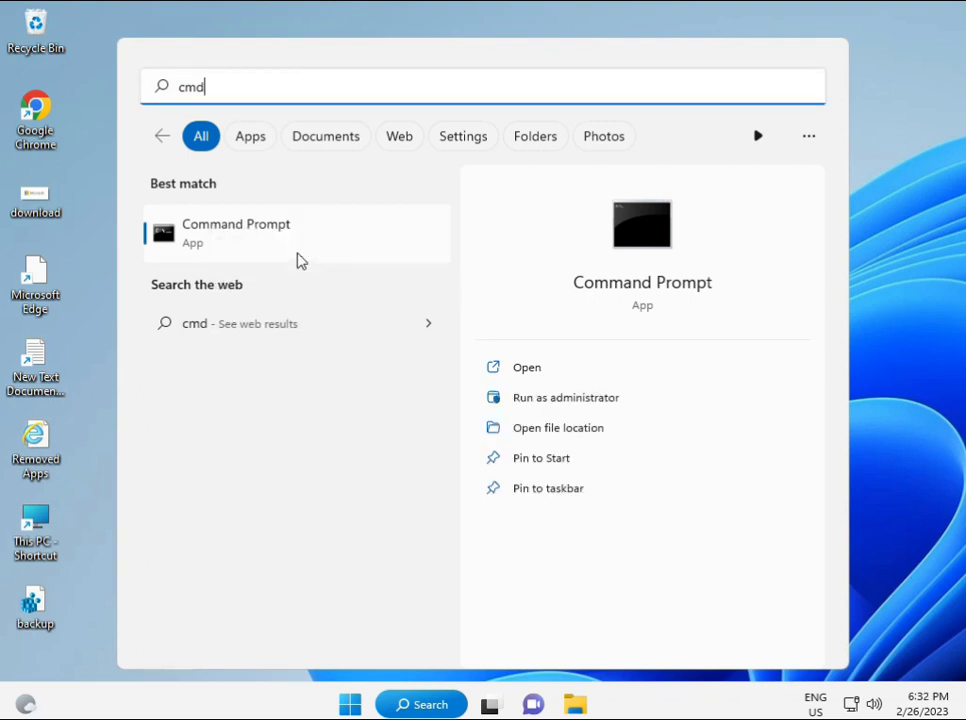
key("ctrl+shift+Return")
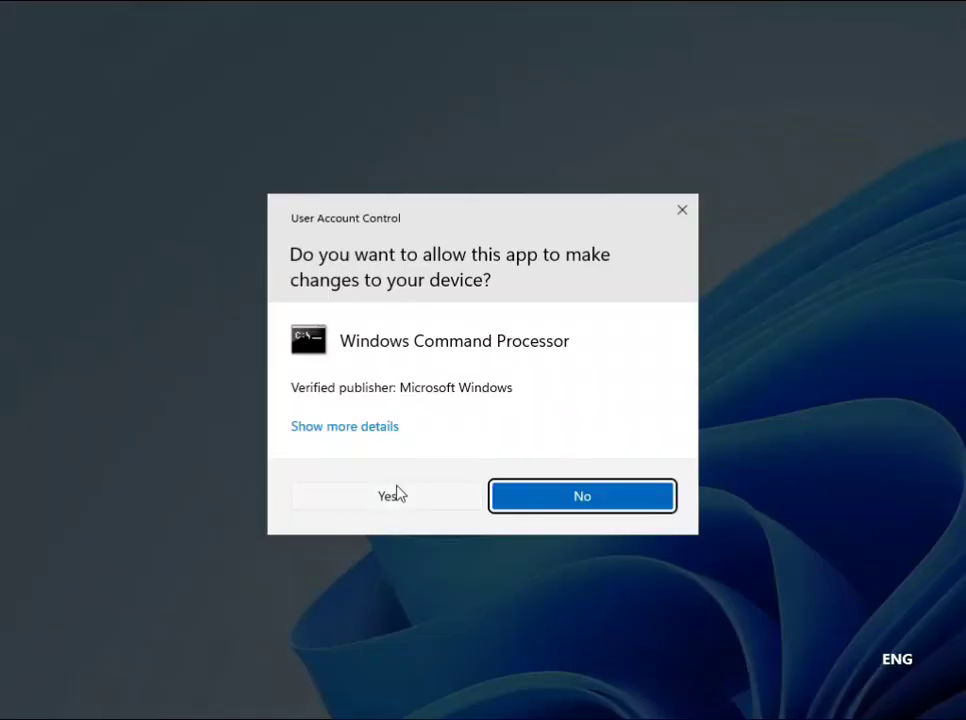
left_click(397, 495)
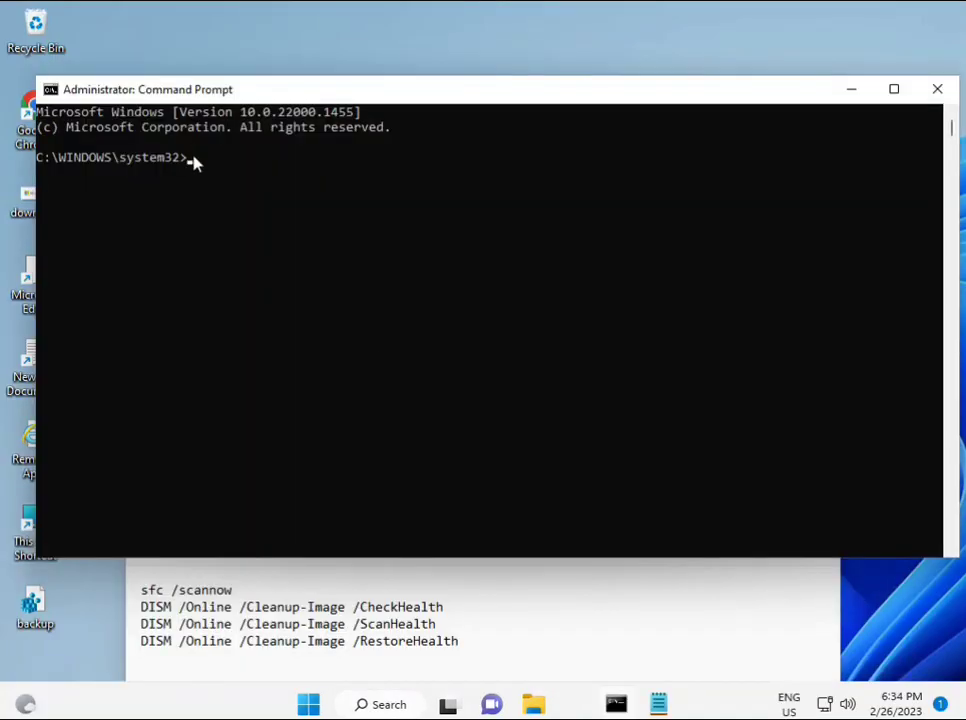
Run the system file check with the command sfc /scannow
left_click(193, 163)
type("sca")
key("BackSpace")
key("BackSpace")
key("BackSpace")
type("sfc /scannow")
key("Return")
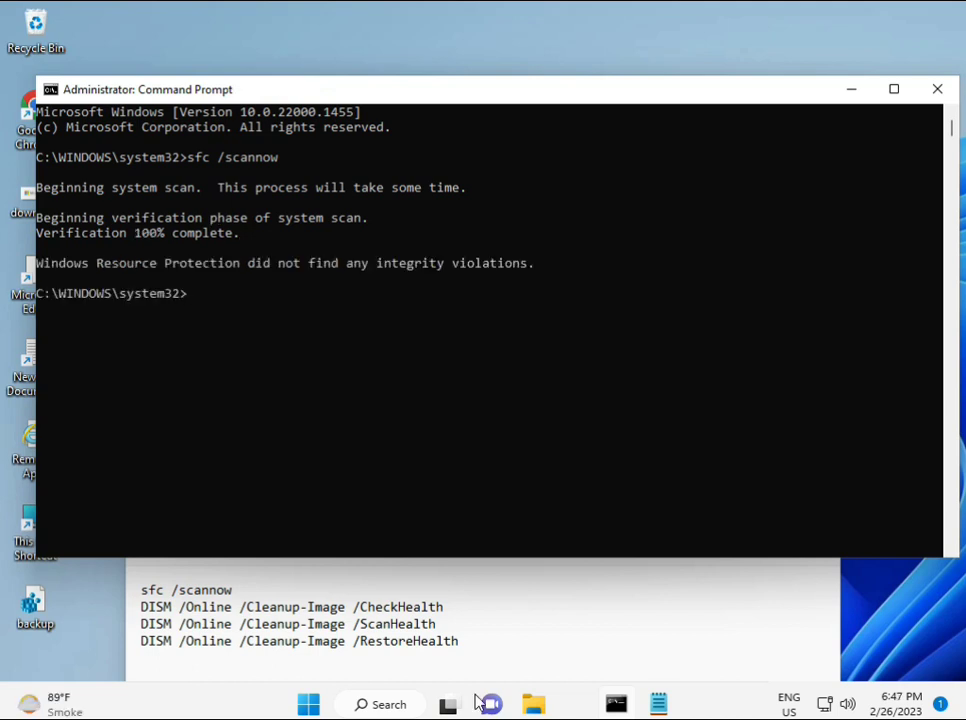
Copy DISM /Online /Cleanup-Image /CheckHealth from the Notepad document and run it in the administrator Command Prompt
left_click_drag(141, 607, 453, 608)
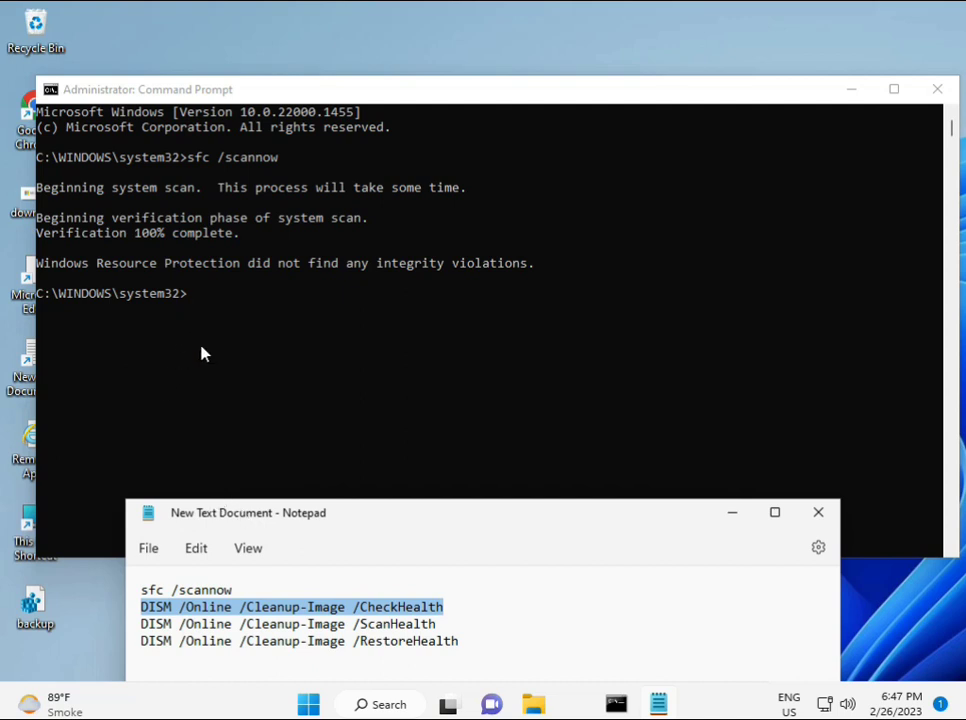
right_click(257, 608)
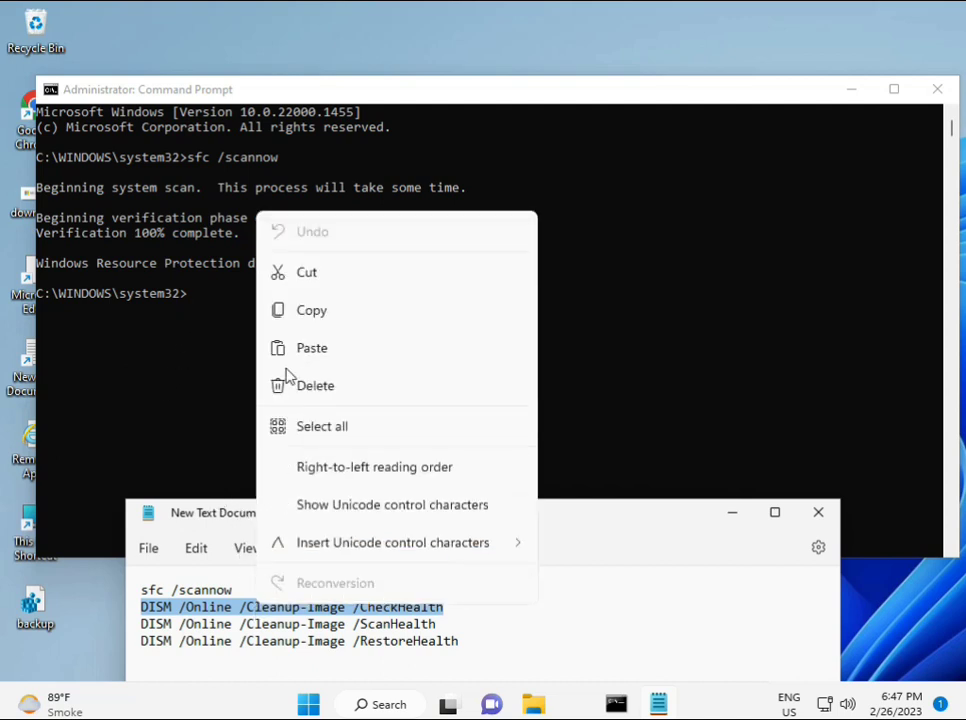
left_click(305, 318)
left_click(193, 300)
left_click(190, 298)
right_click(190, 298)
right_click(77, 91)
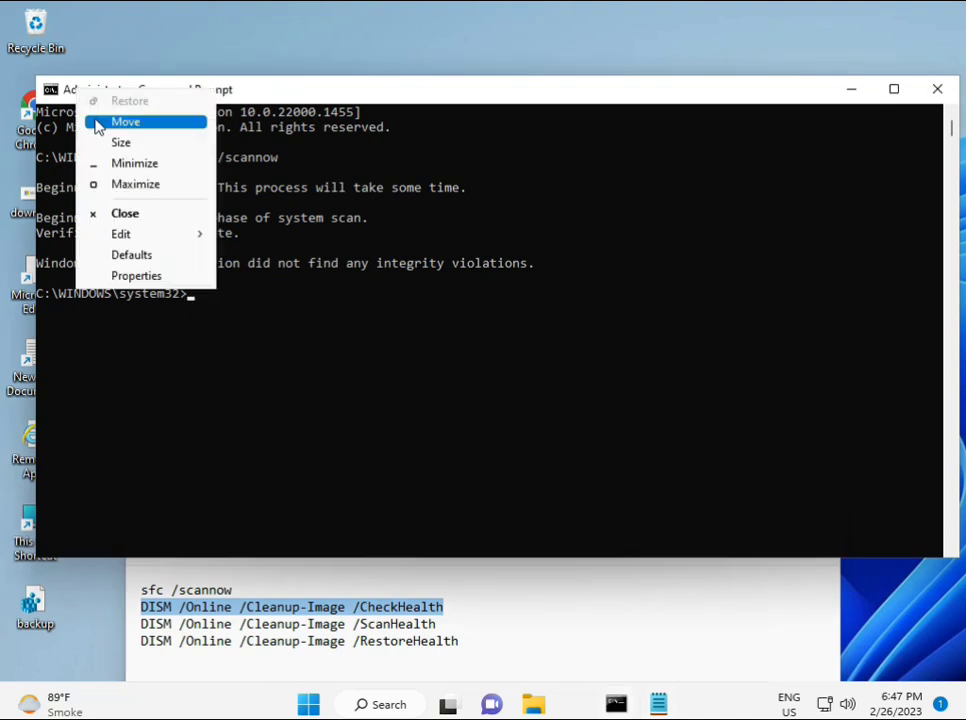
mouse_move(165, 234)
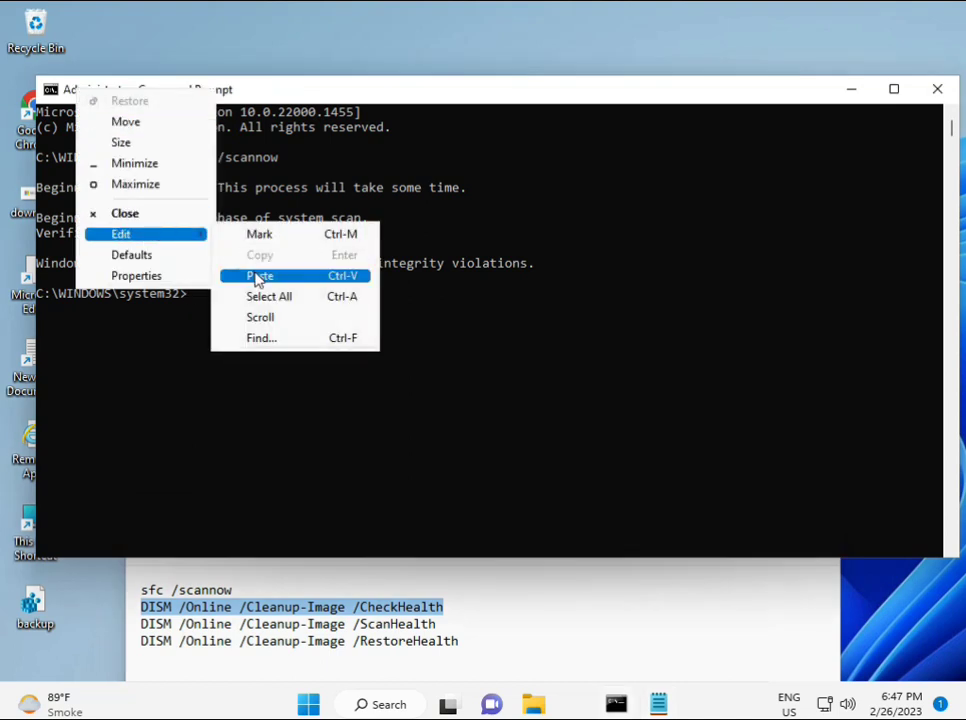
left_click(257, 277)
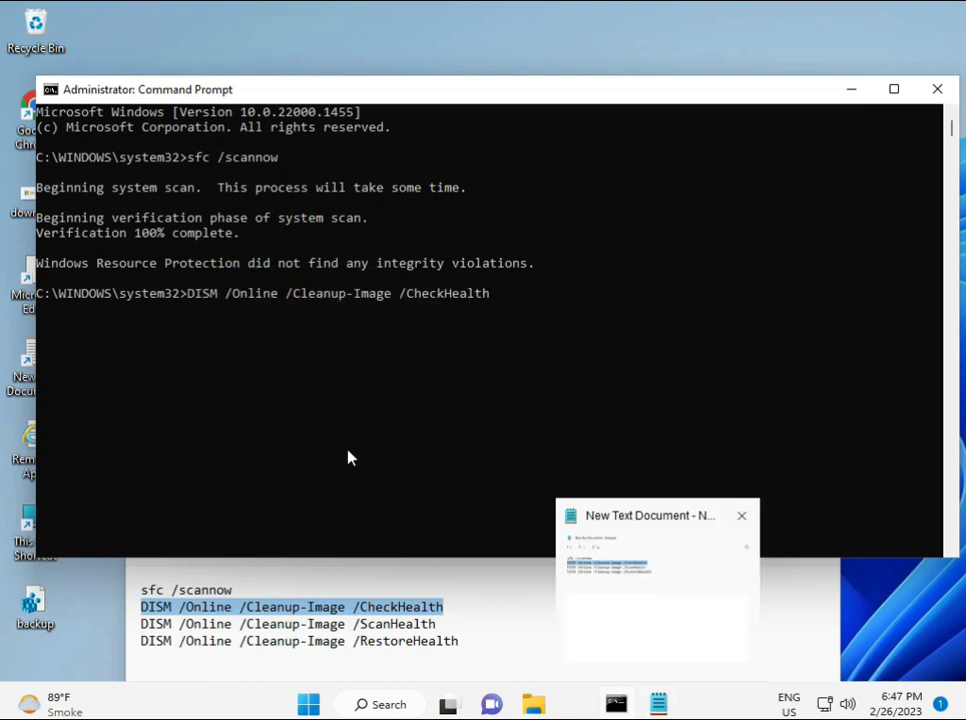
left_click(187, 300)
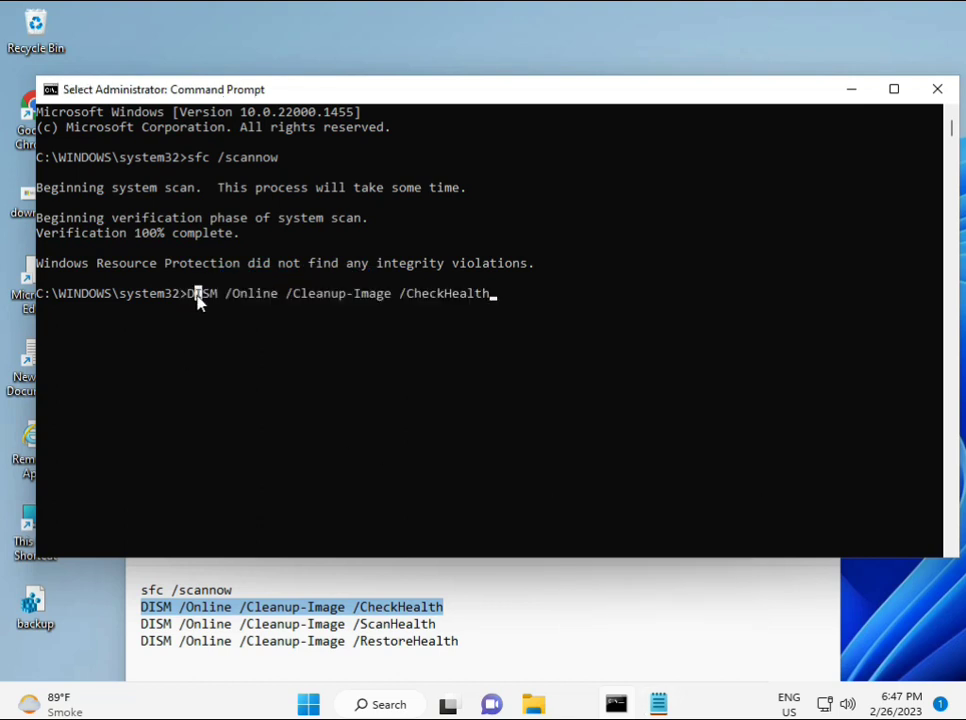
right_click(198, 308)
key("Return")
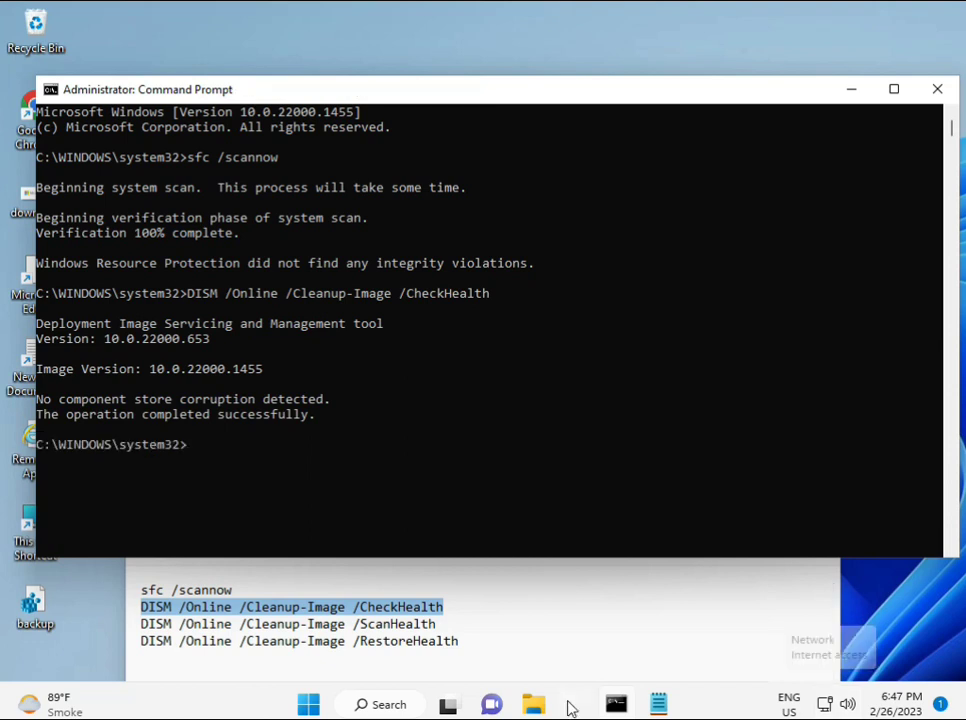
Copy DISM /Online /Cleanup-Image /ScanHealth from the Notepad document and run it in the administrator Command Prompt
left_click_drag(136, 626, 466, 618)
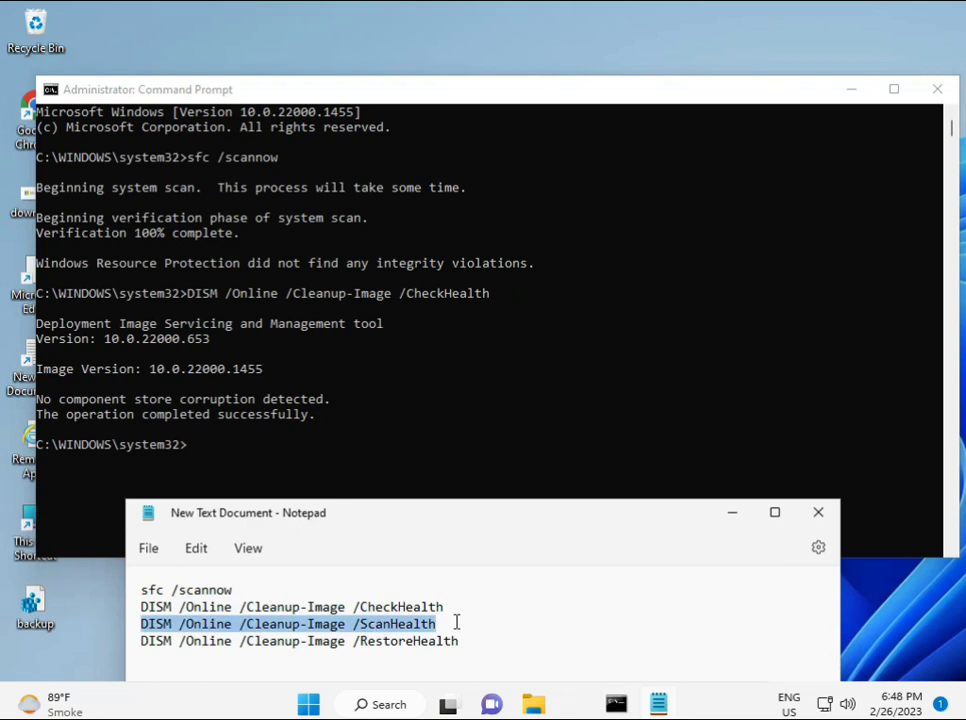
right_click(426, 630)
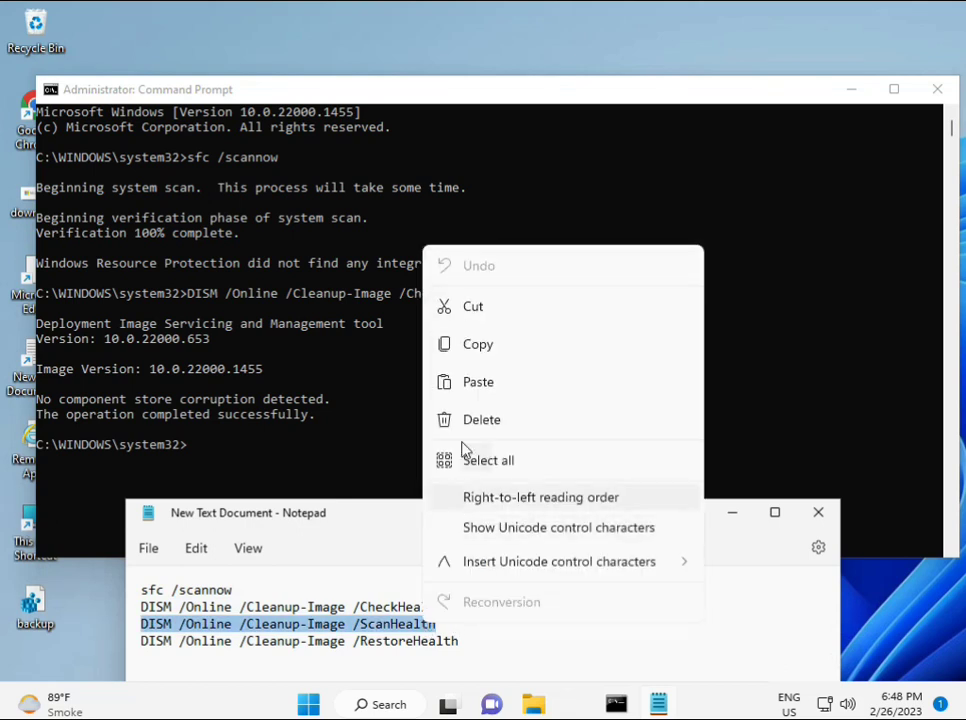
left_click(468, 345)
left_click(194, 453)
left_click(194, 453)
right_click(194, 453)
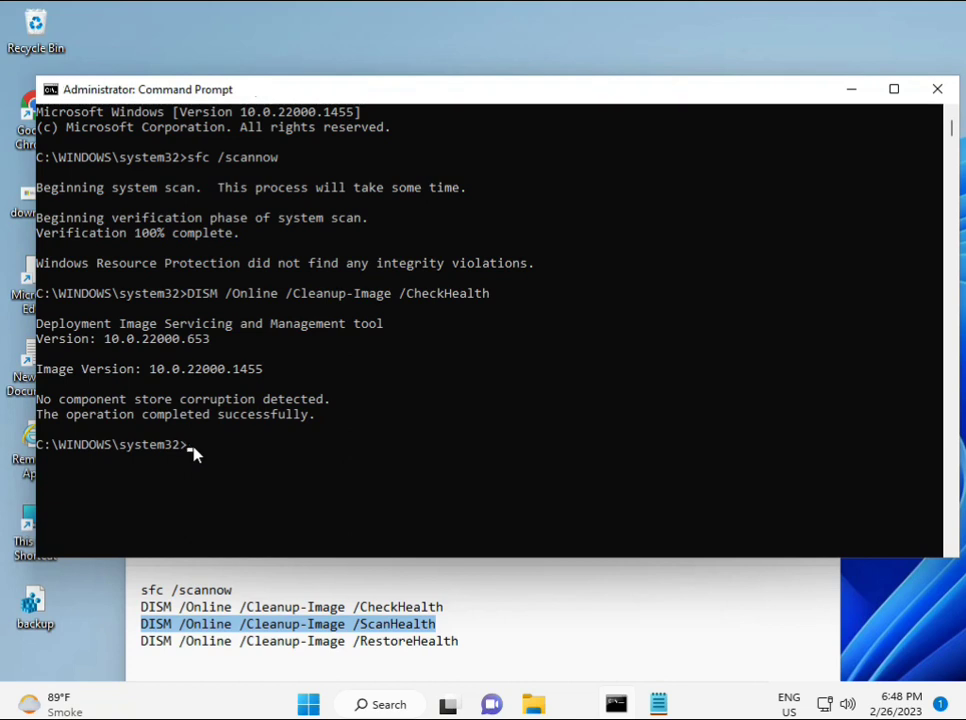
right_click(195, 454)
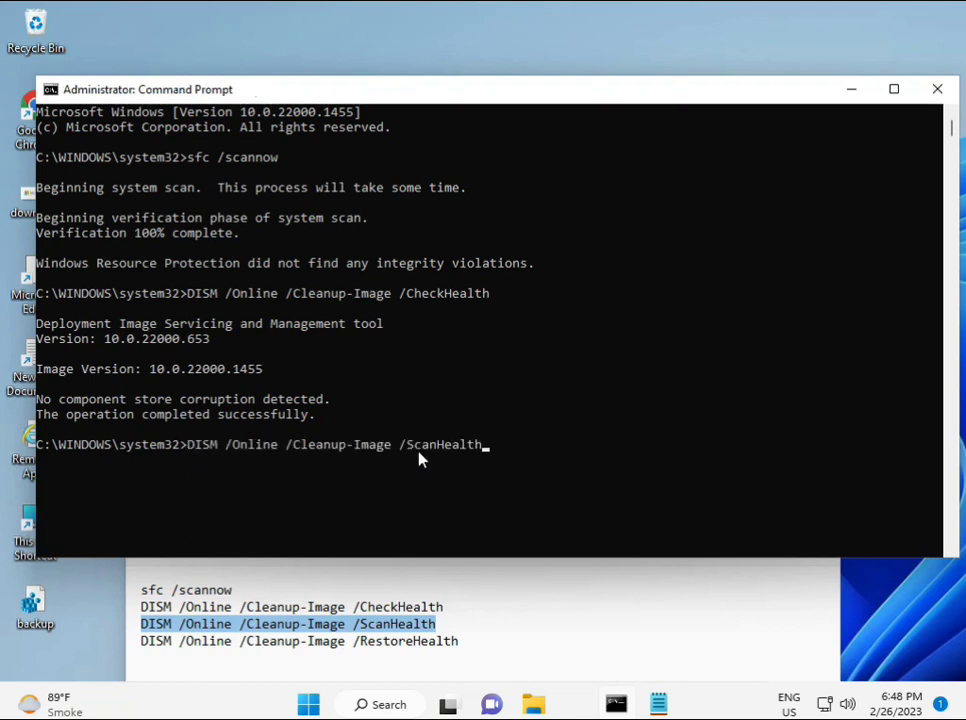
key("Return")
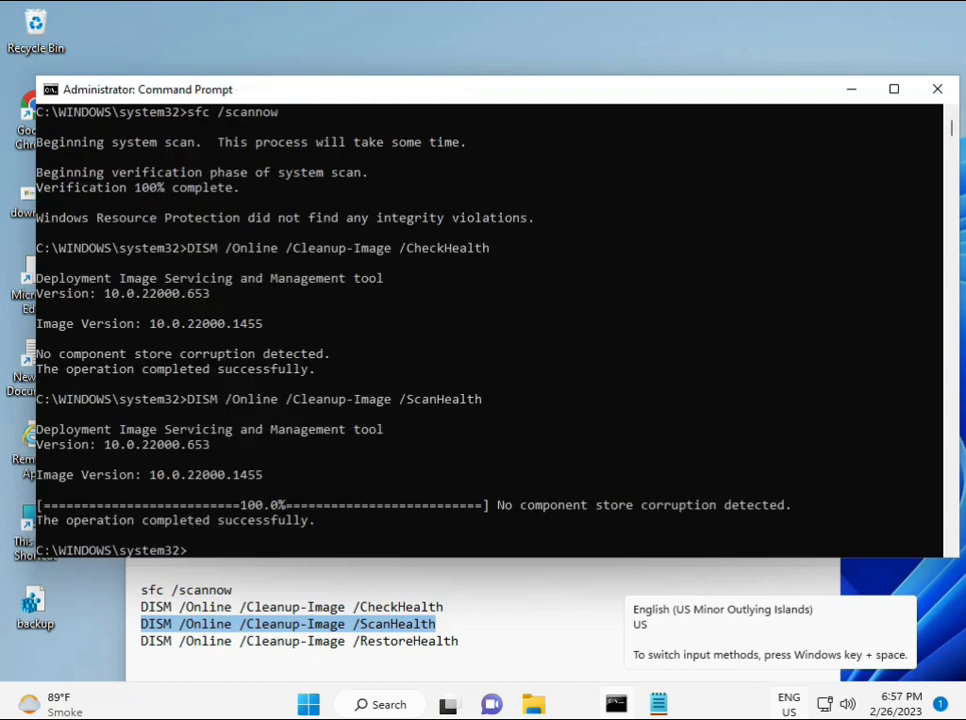
Copy DISM /Online /Cleanup-Image /RestoreHealth from the Notepad document and paste it at the Command Prompt
left_click_drag(216, 521, 316, 524)
left_click(230, 643)
triple_click(230, 643)
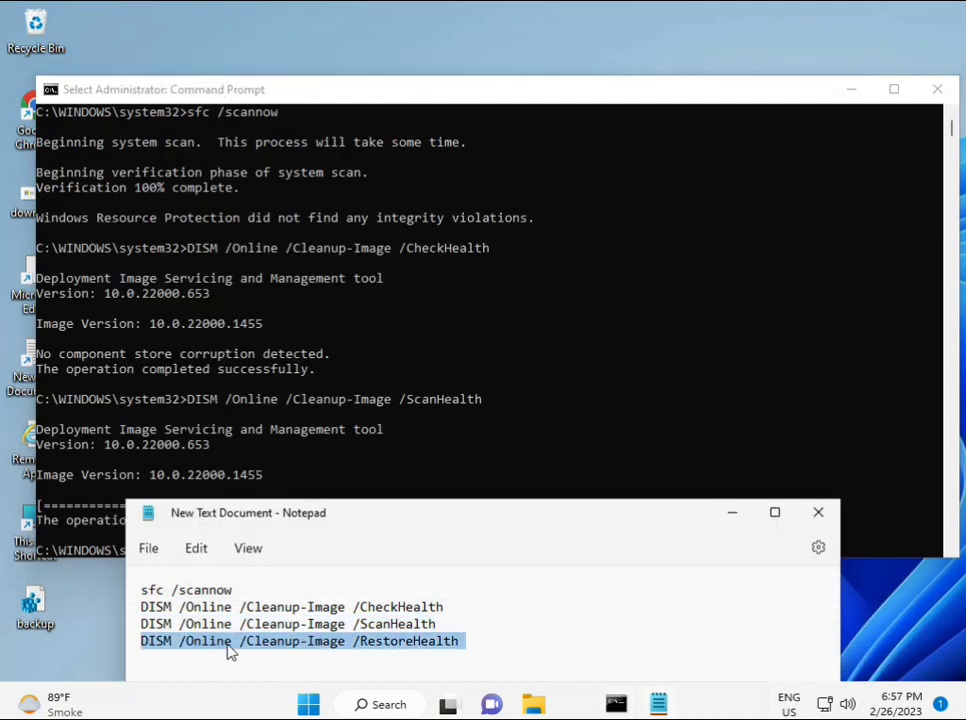
right_click(230, 650)
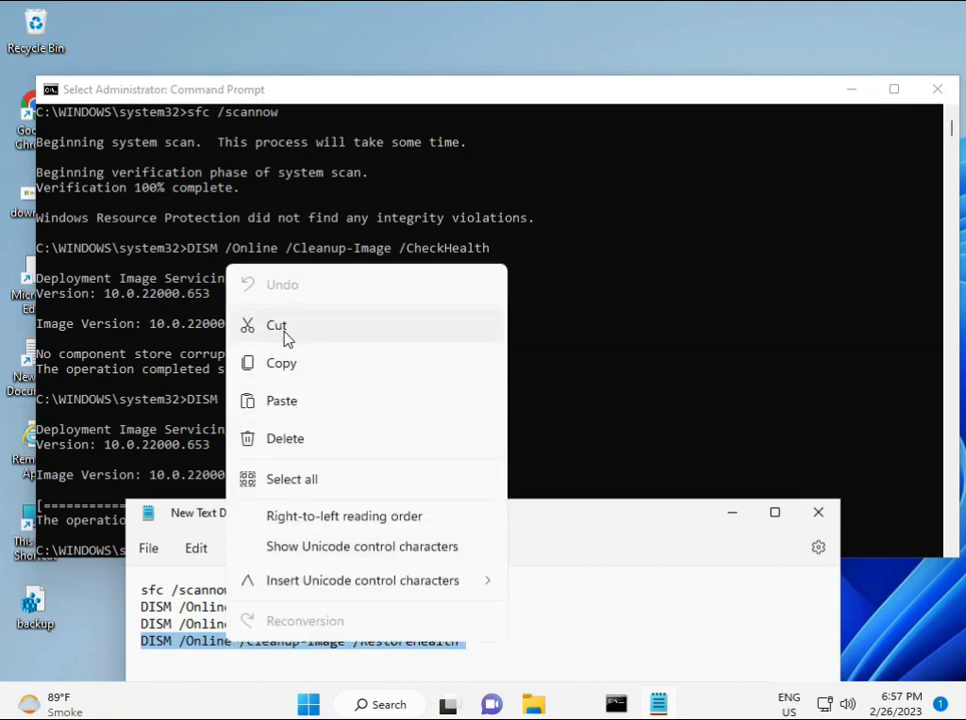
left_click(282, 362)
left_click(210, 495)
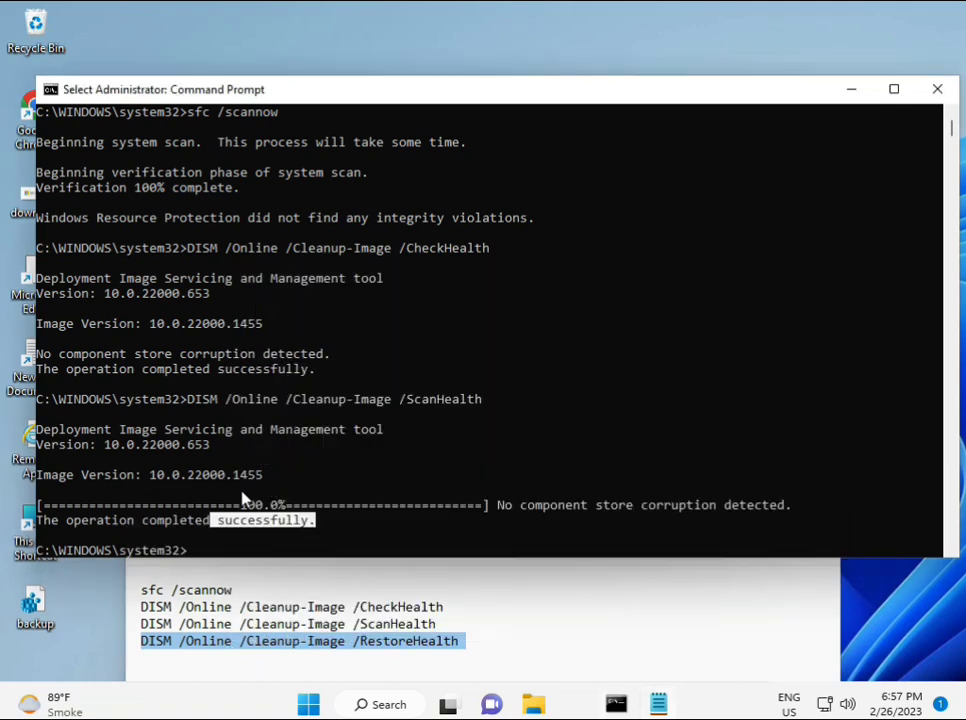
left_click(192, 550)
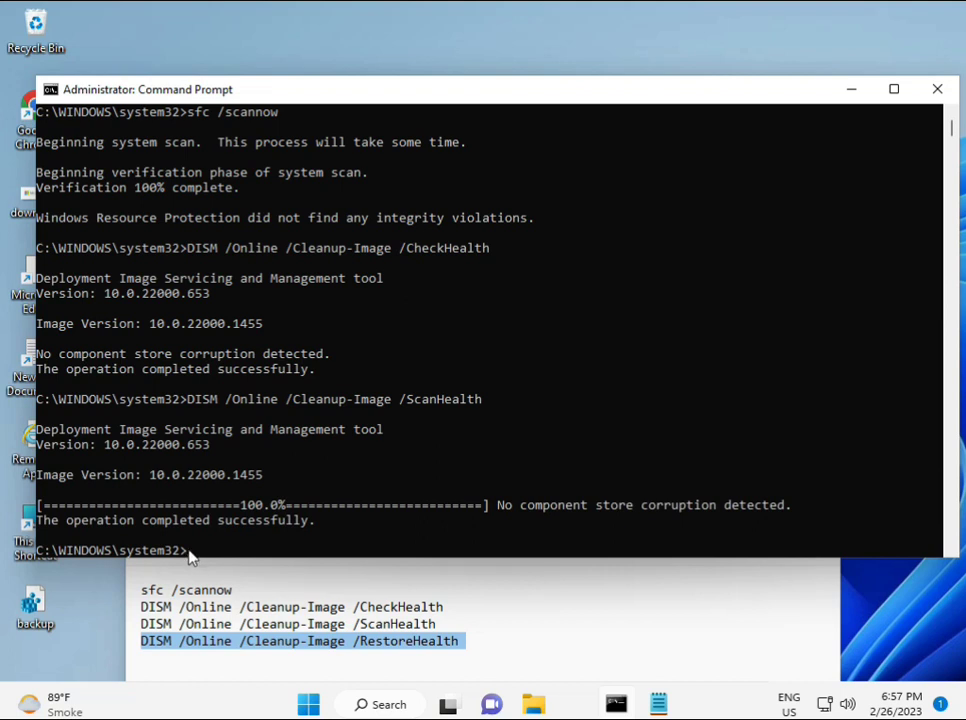
left_click(190, 557)
key("ctrl+v")
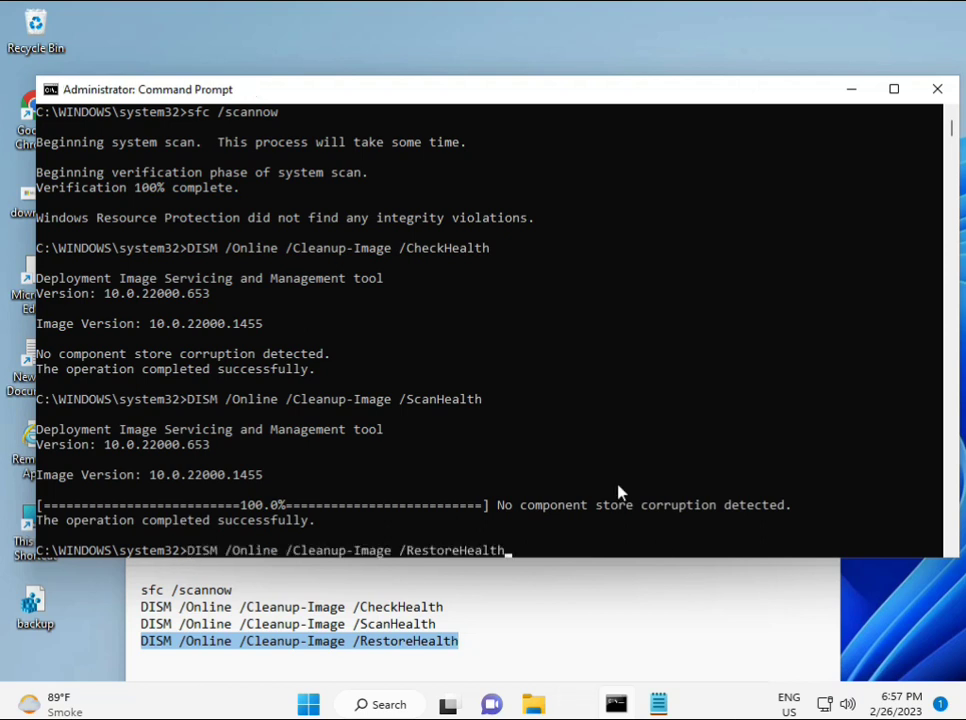
Run the pasted RestoreHealth command to repair the Windows image
scroll(586, 453, "down", 9)
scroll(565, 472, "up", 9)
scroll(955, 143, "down", 10)
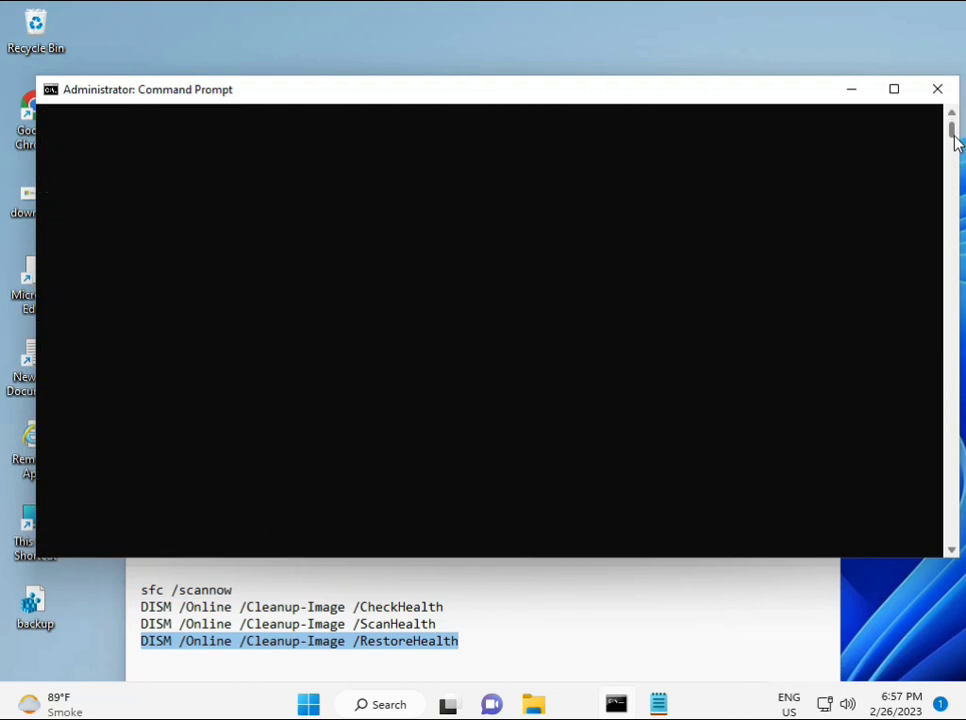
scroll(955, 143, "up", 10)
left_click(190, 280)
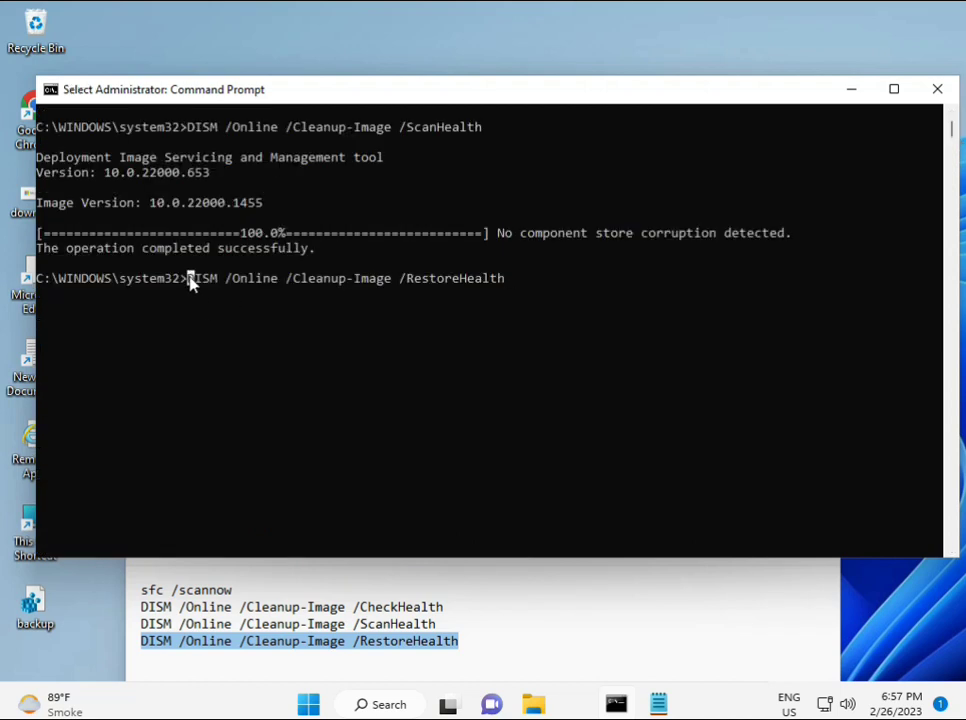
key("Escape")
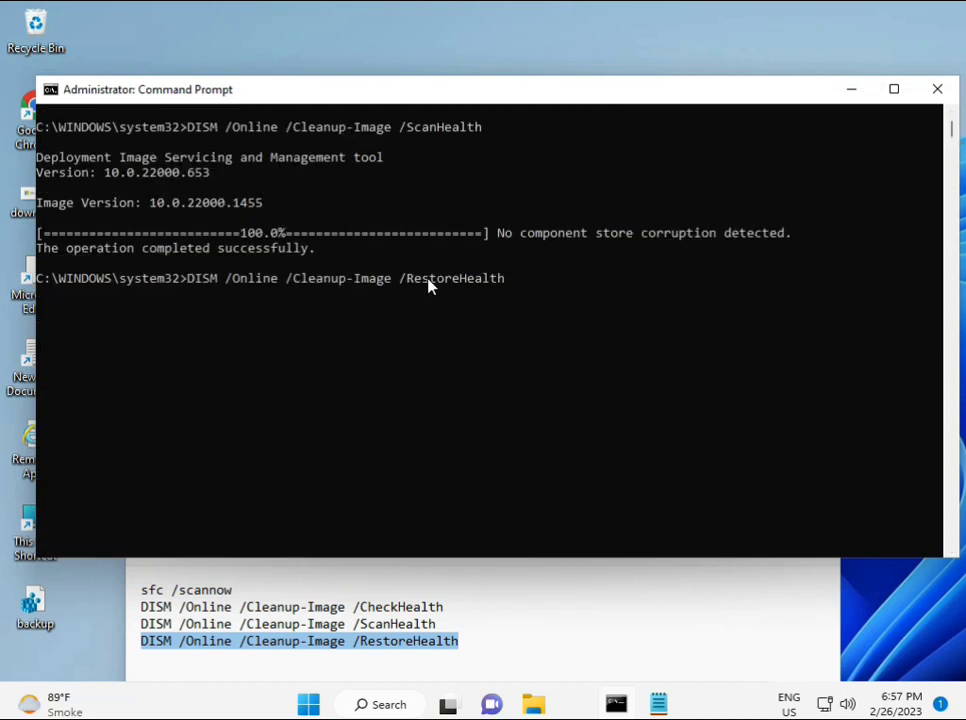
key("Return")
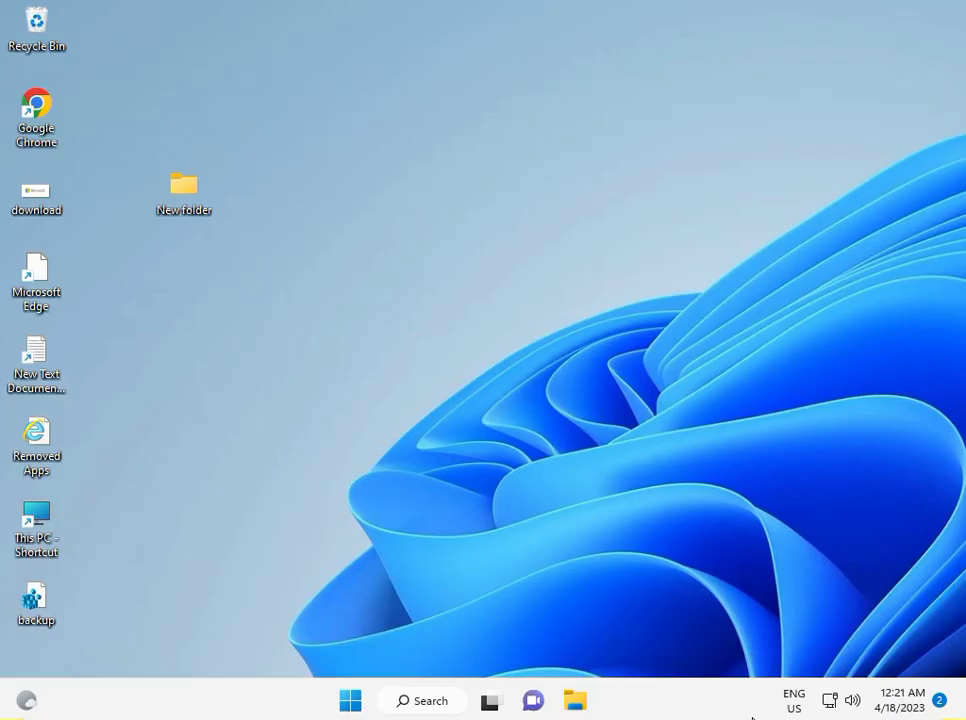
Open Control Panel, keep it viewed by Category, and open the list of programs for uninstalling
left_click(351, 703)
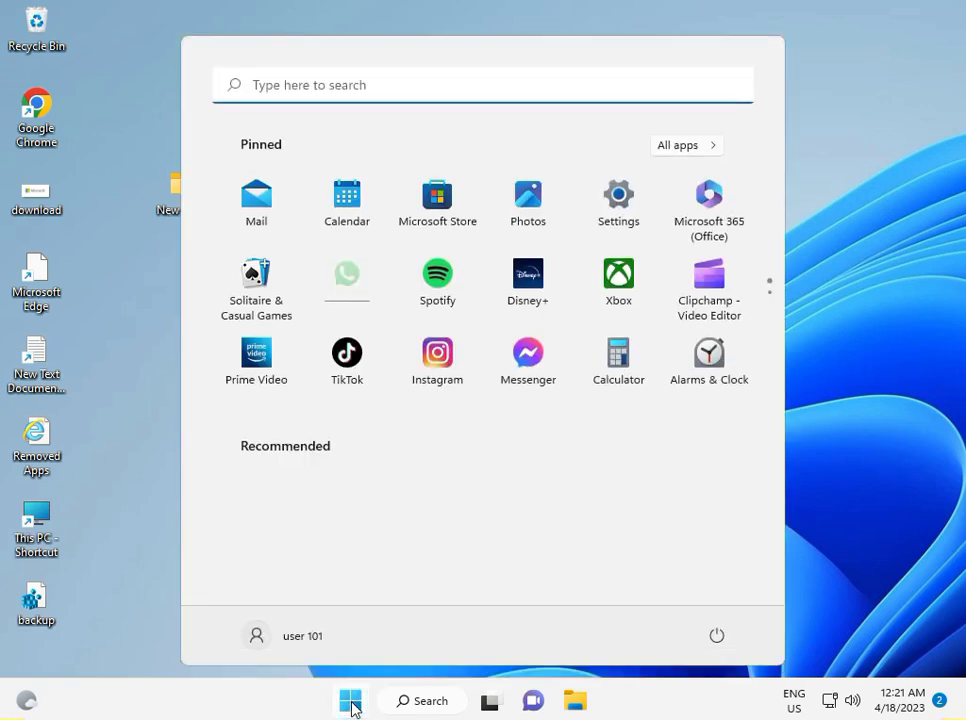
type("con")
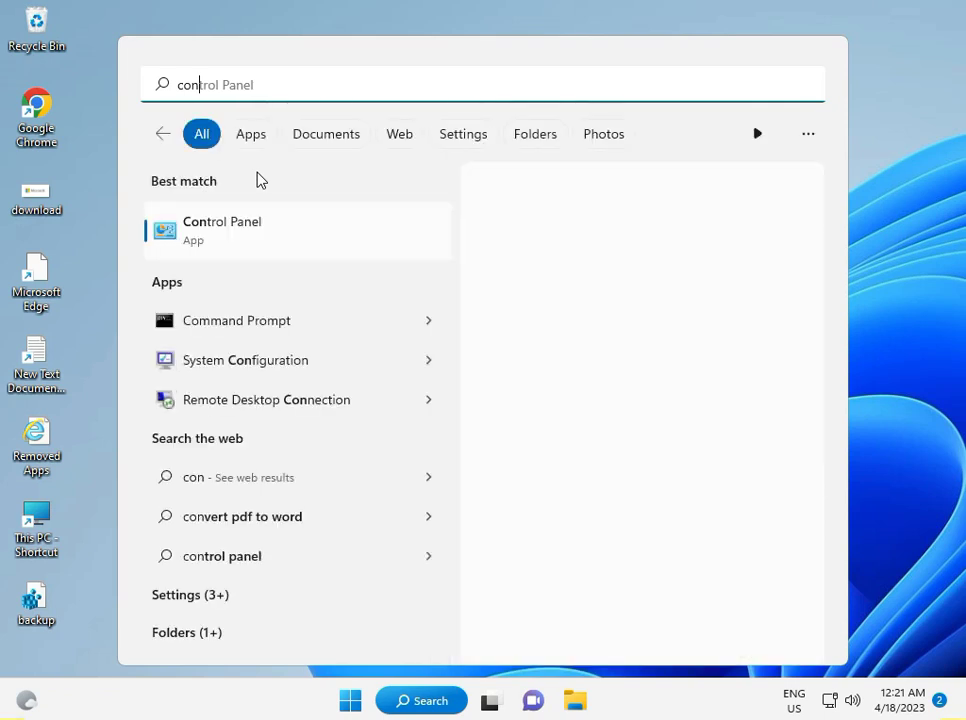
left_click(248, 241)
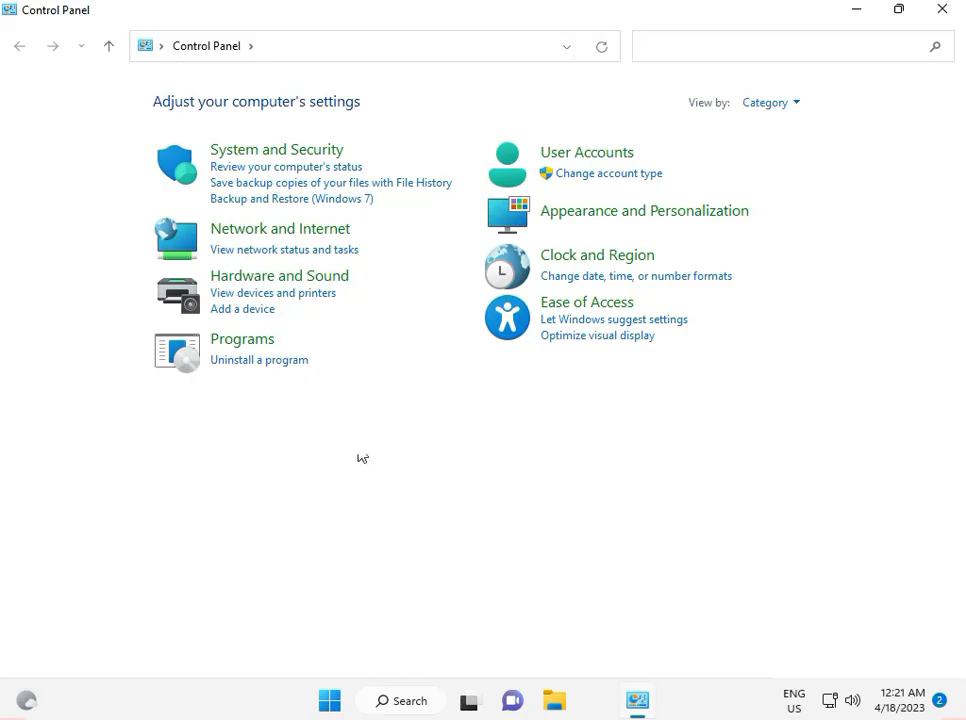
left_click(767, 102)
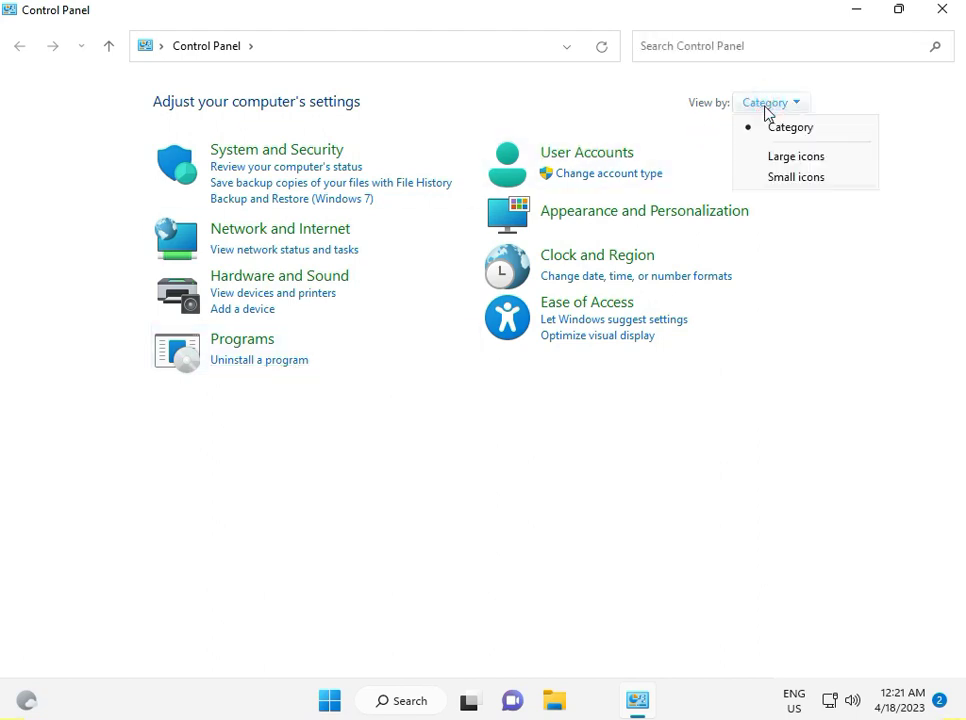
left_click(757, 132)
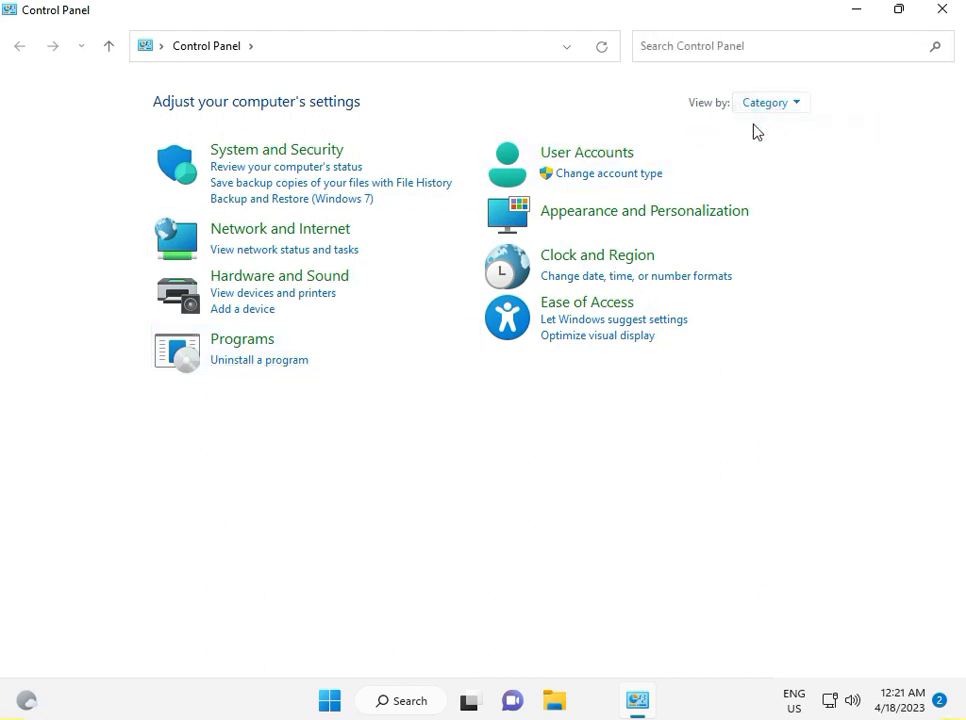
left_click(282, 366)
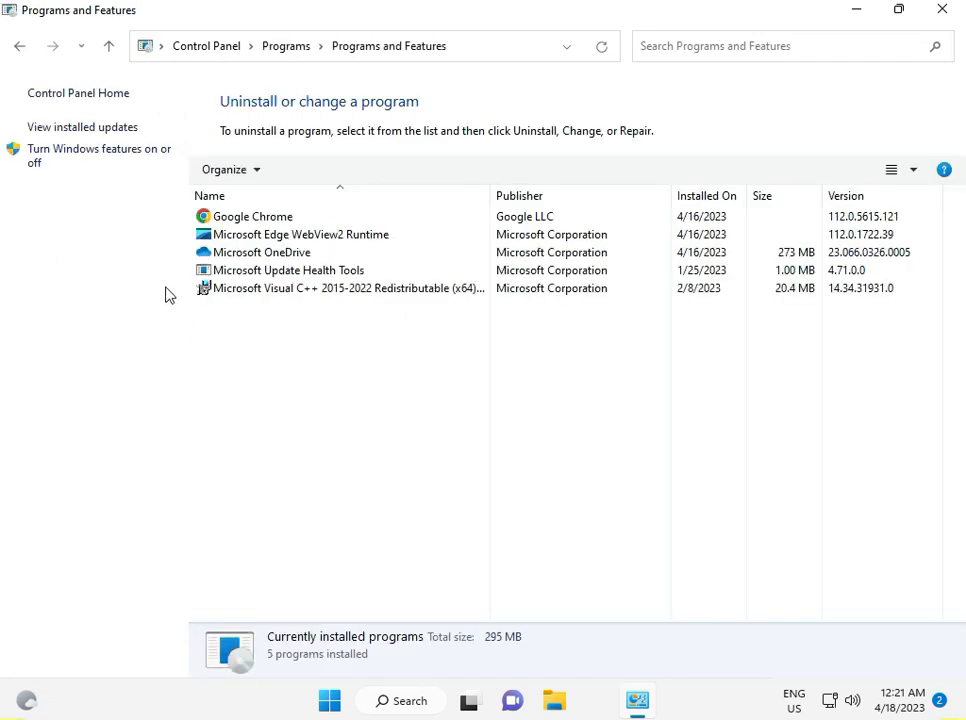
Open the installed updates, try to uninstall Security Update for Microsoft Windows (KB5025224), and close the window
left_click(70, 130)
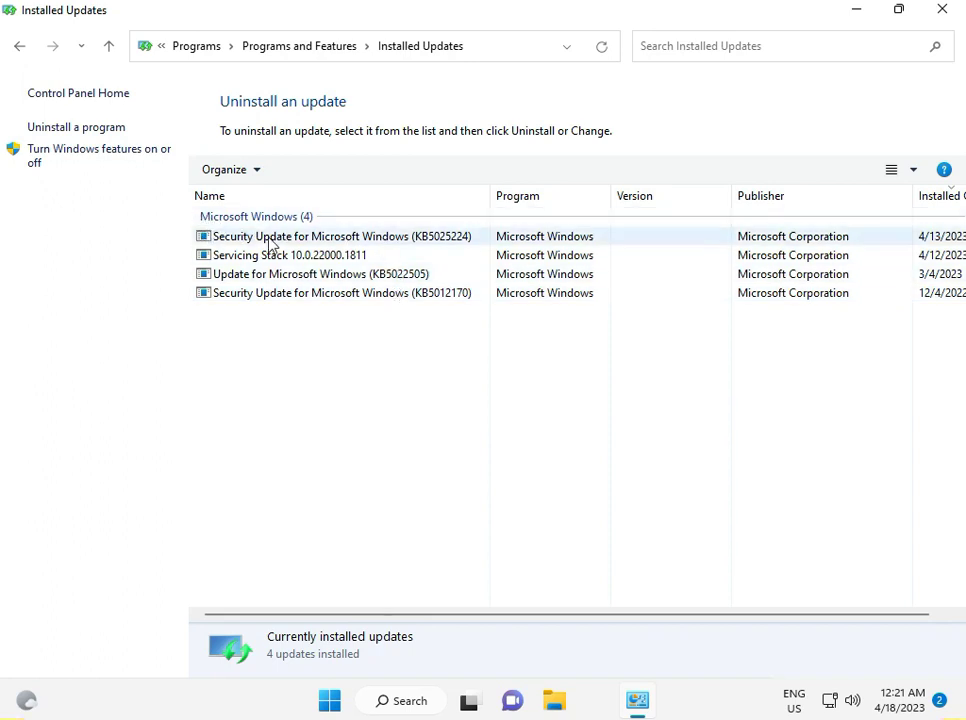
left_click(333, 238)
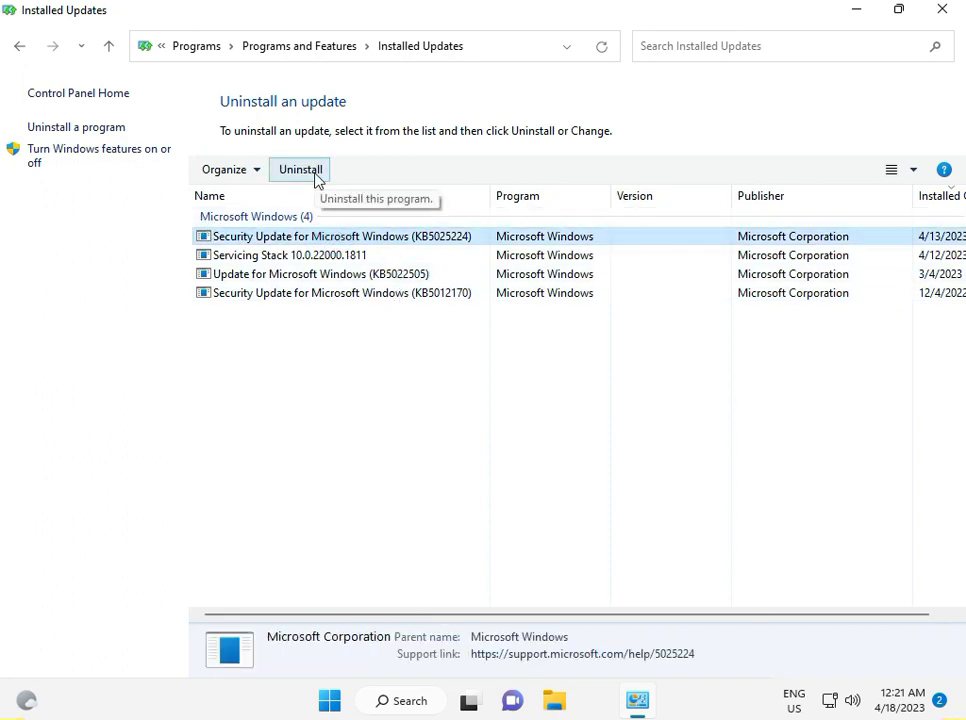
left_click(312, 174)
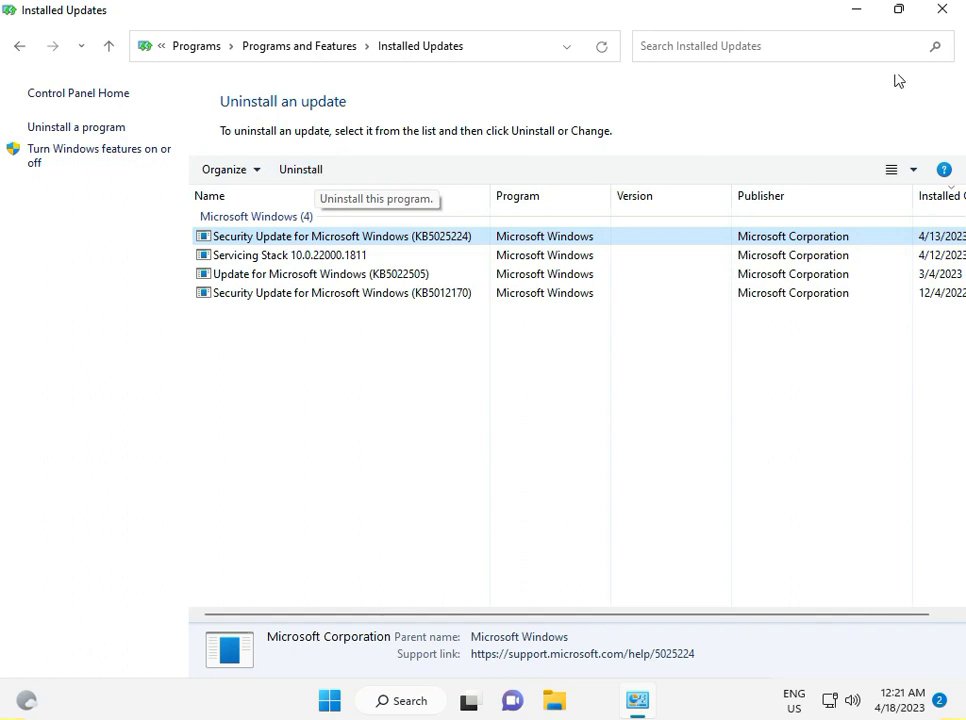
left_click(941, 12)
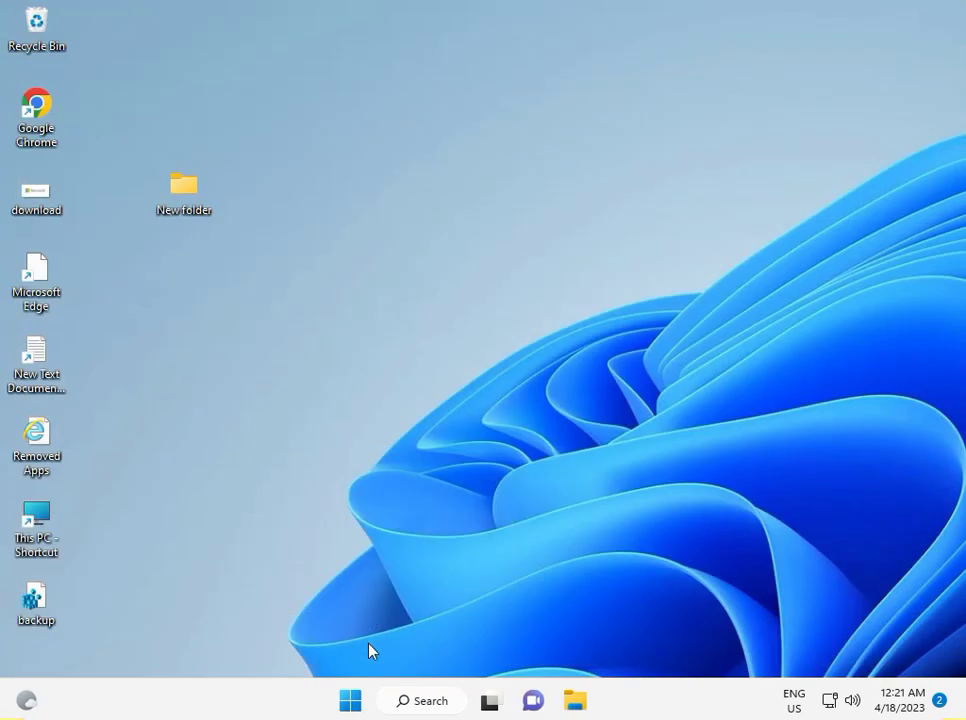
Open Command Prompt as administrator, allow the elevation, and enter wusa /unistall /kb: without running it
left_click(352, 701)
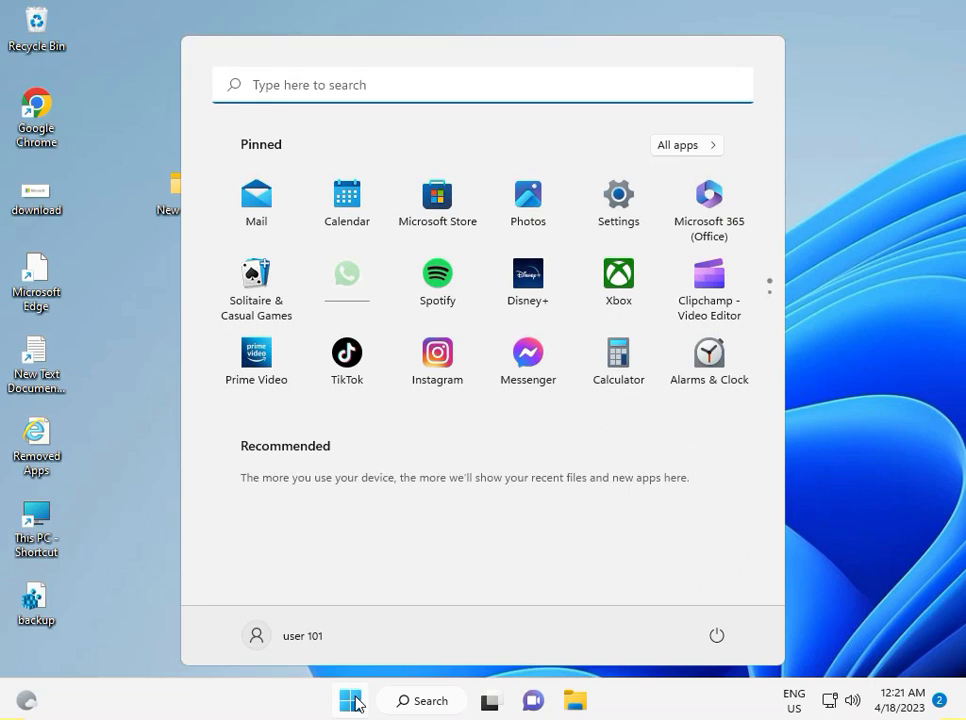
type("cmd")
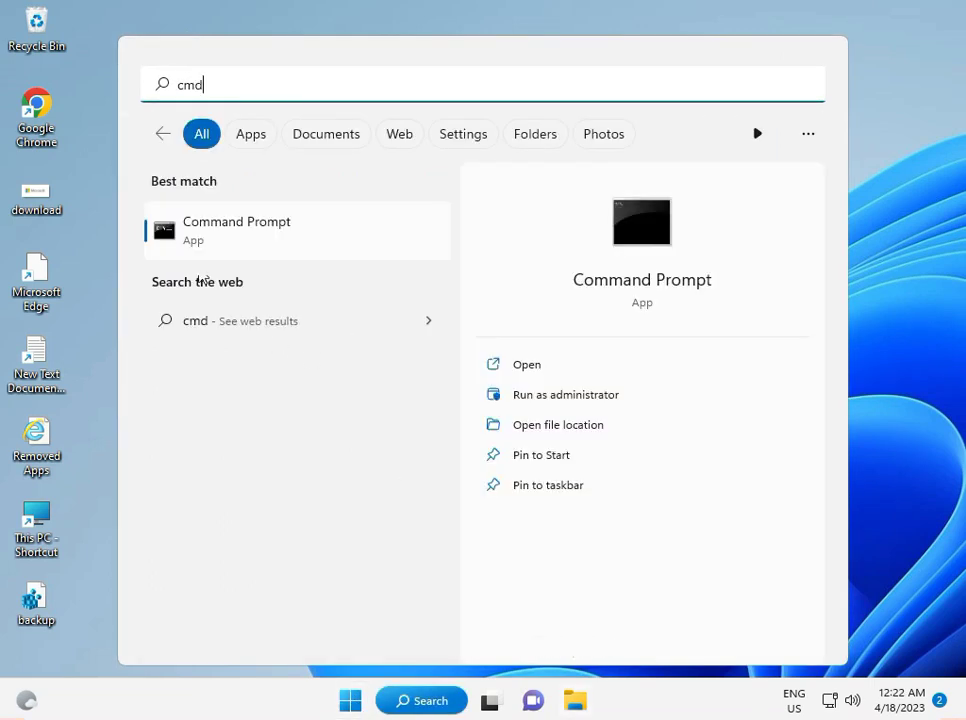
right_click(270, 272)
left_click(297, 272)
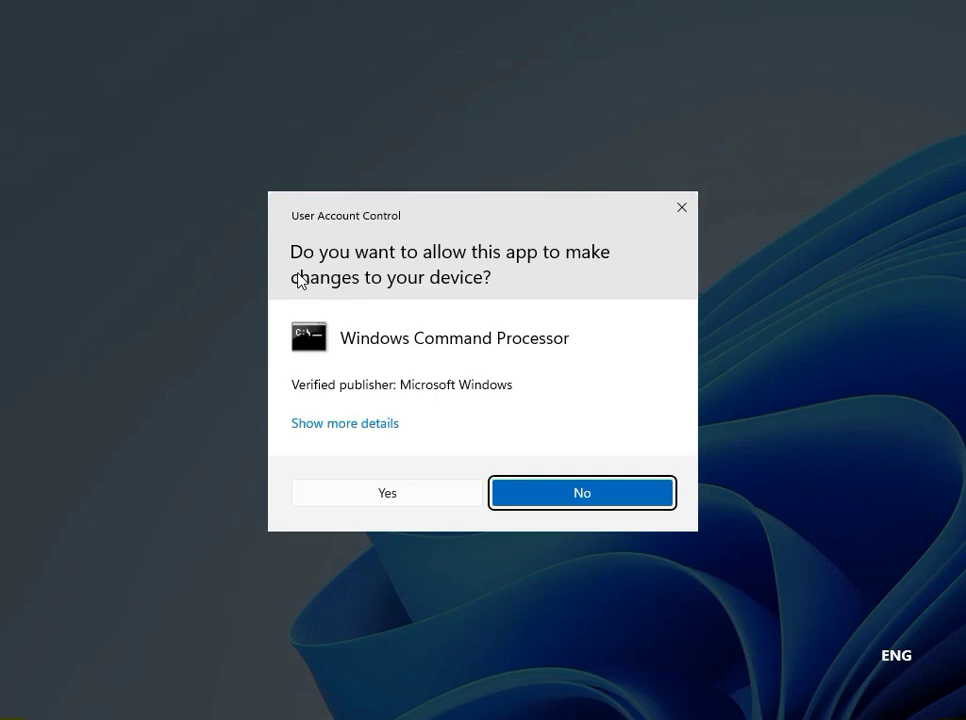
left_click(350, 490)
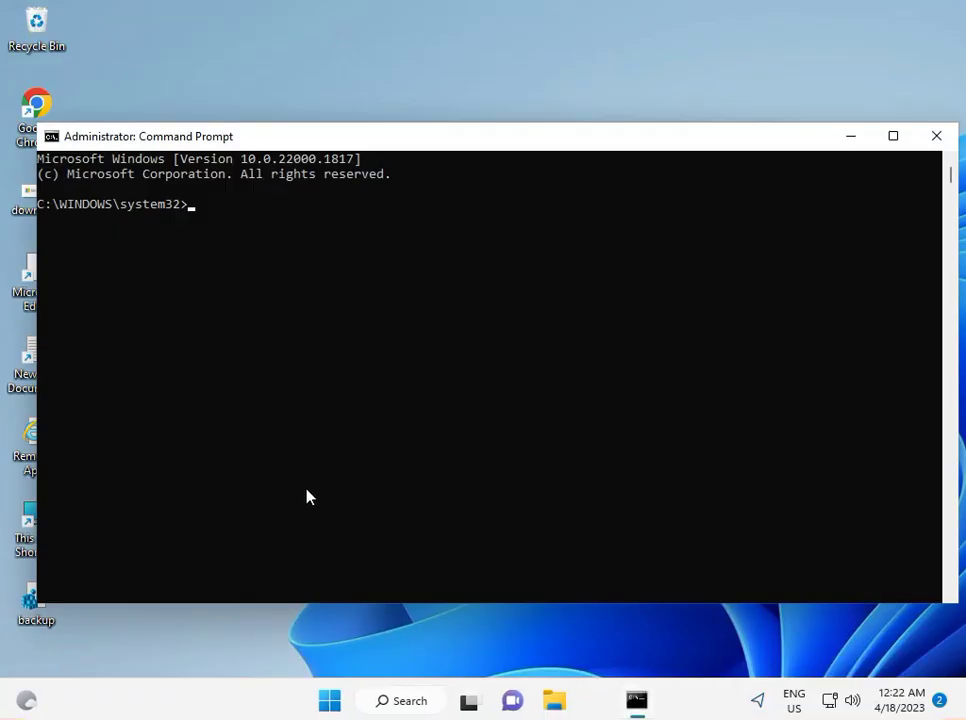
type("wusa /unis")
type("tall /kb:")
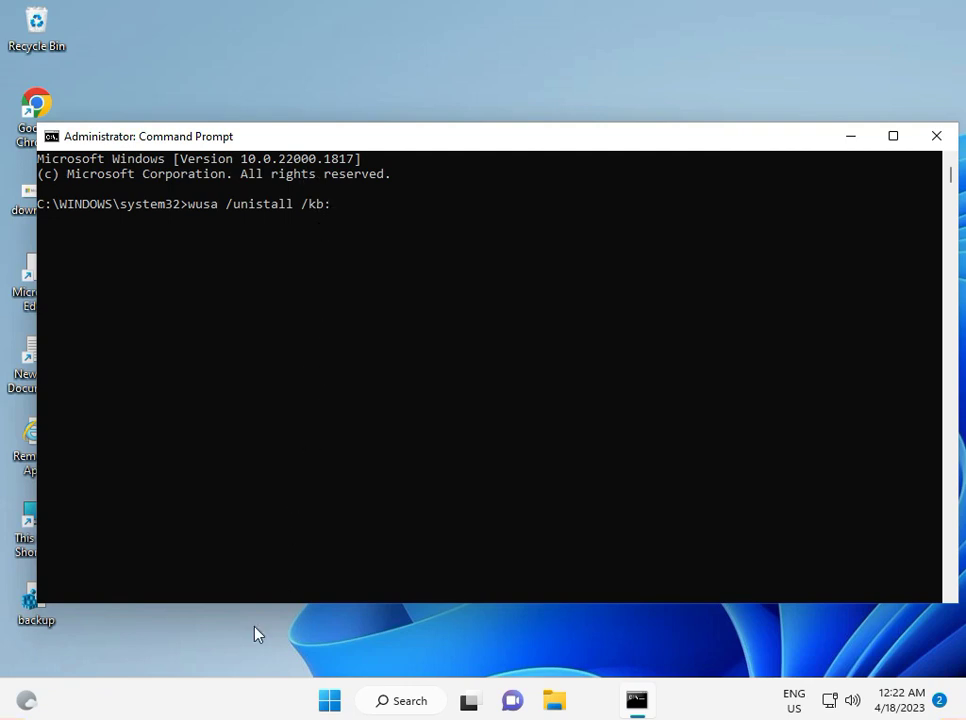
Open Control Panel's installed updates from File Explorer and select the security update KB5025224 to read its number
left_click(552, 701)
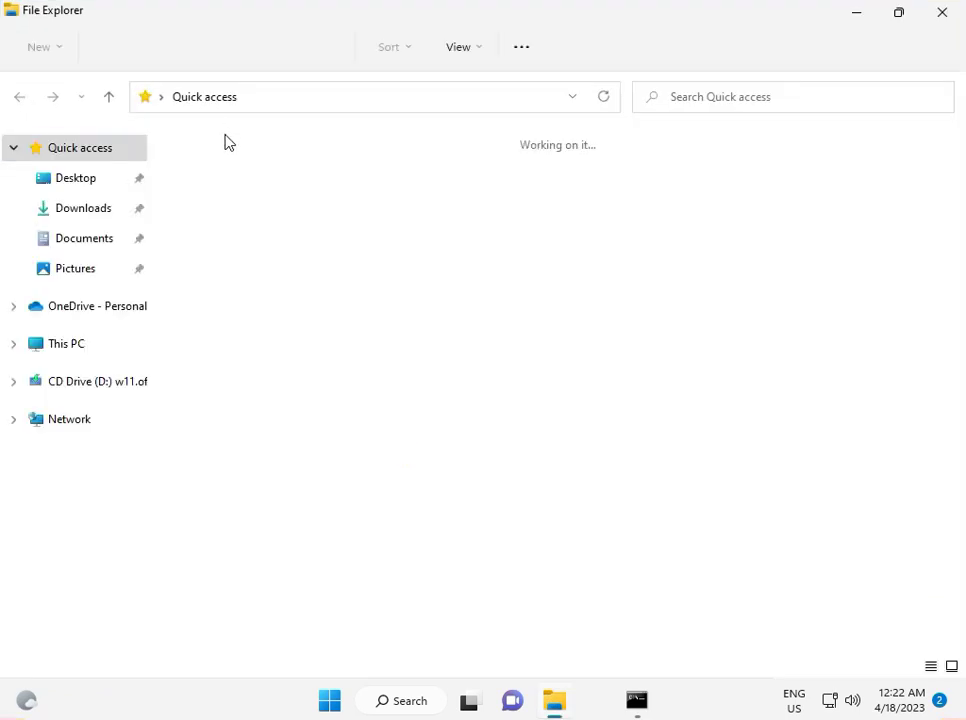
left_click(159, 97)
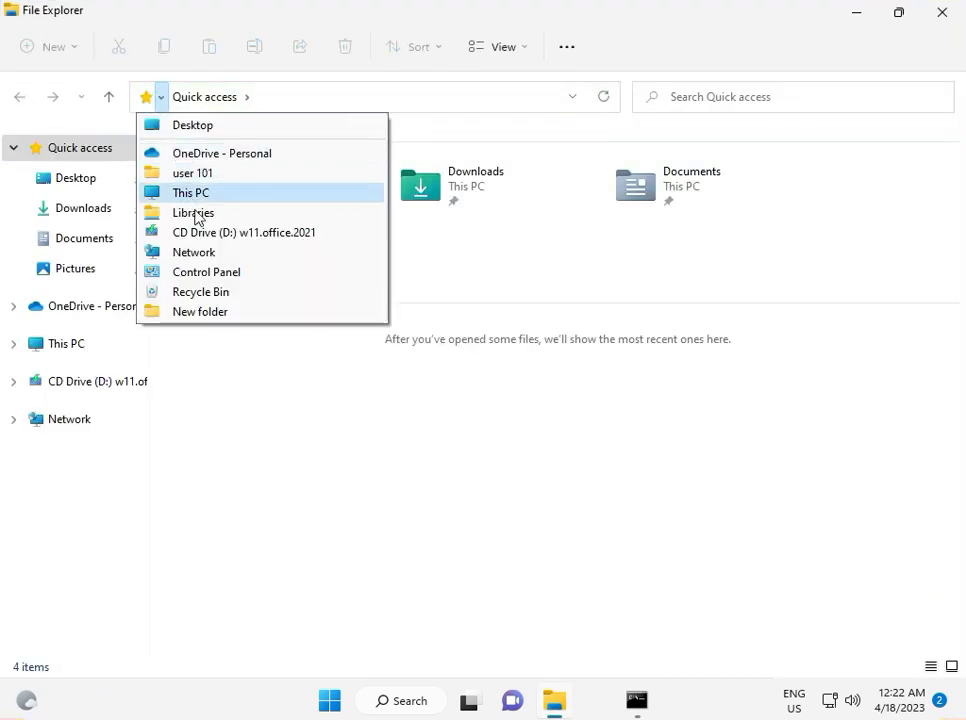
left_click(214, 272)
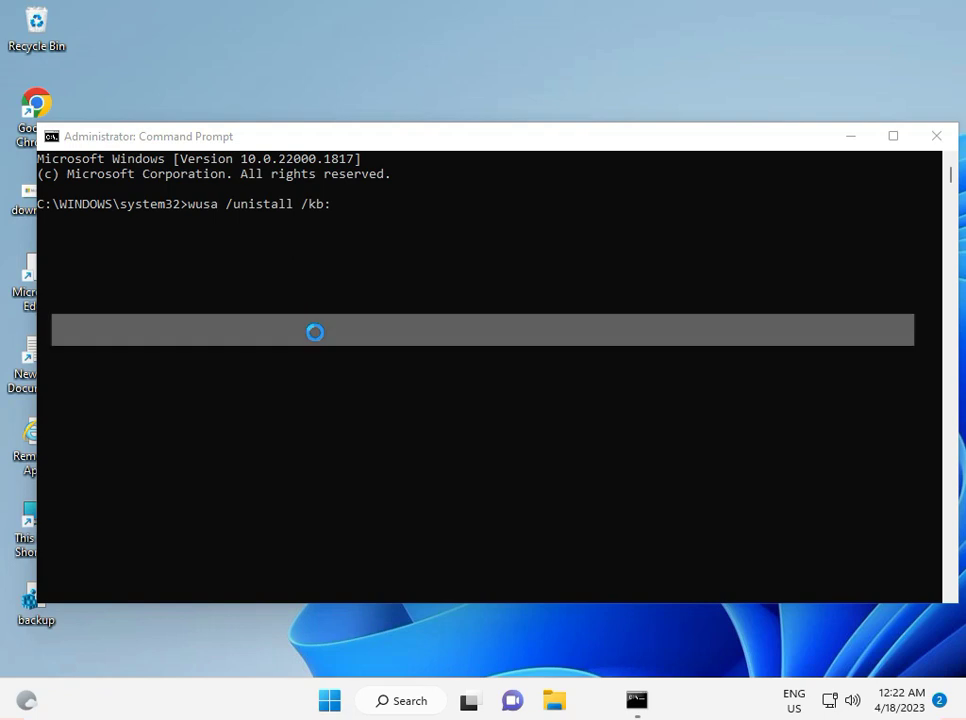
left_click(277, 360)
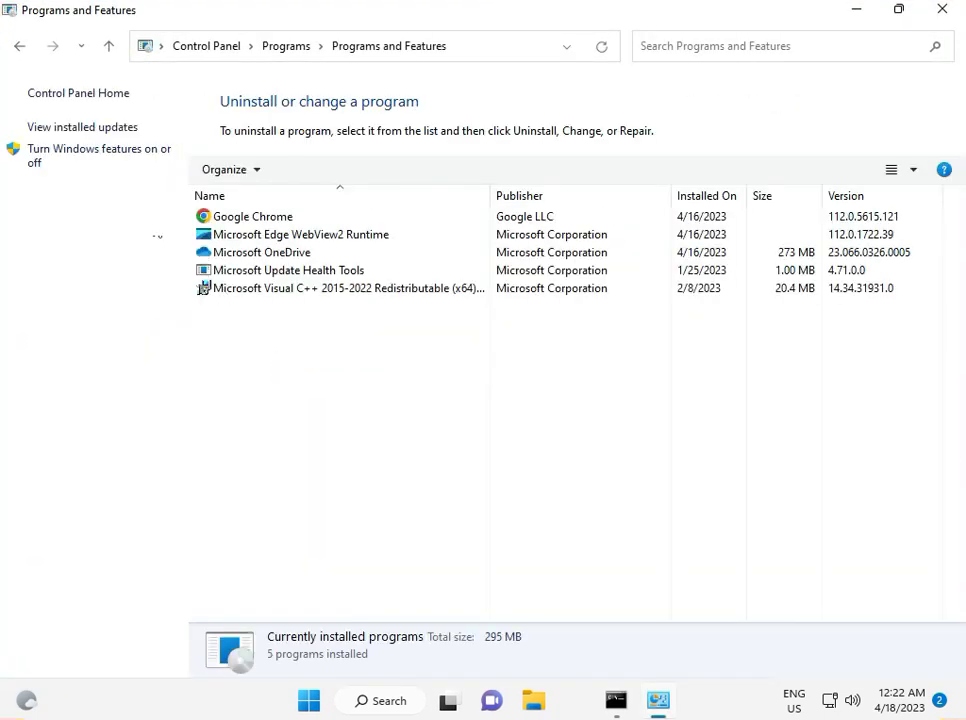
left_click(74, 129)
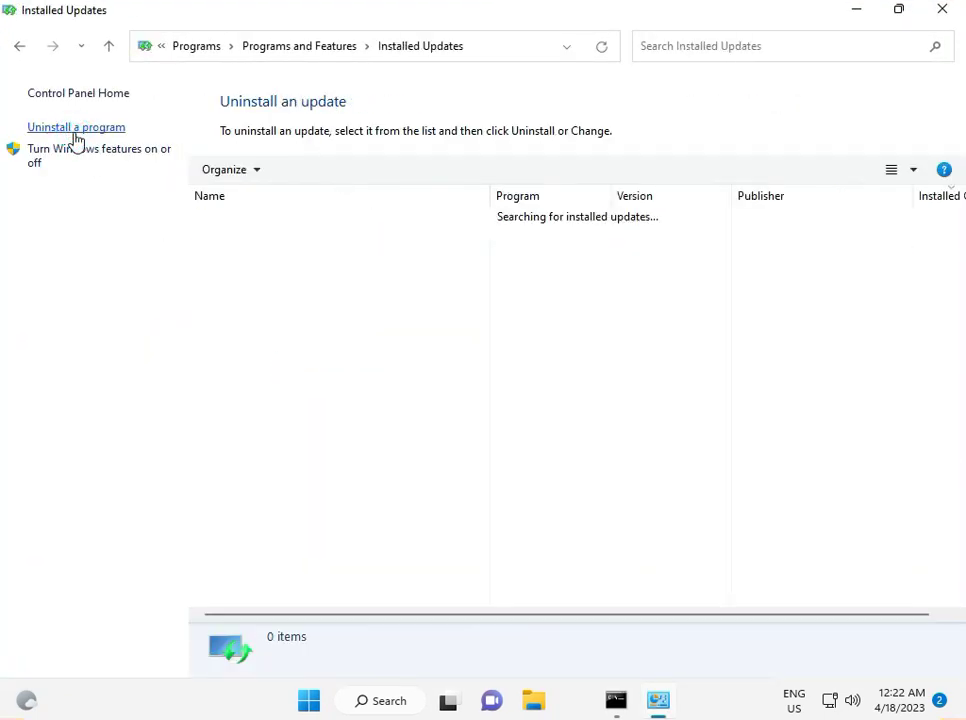
left_click(373, 238)
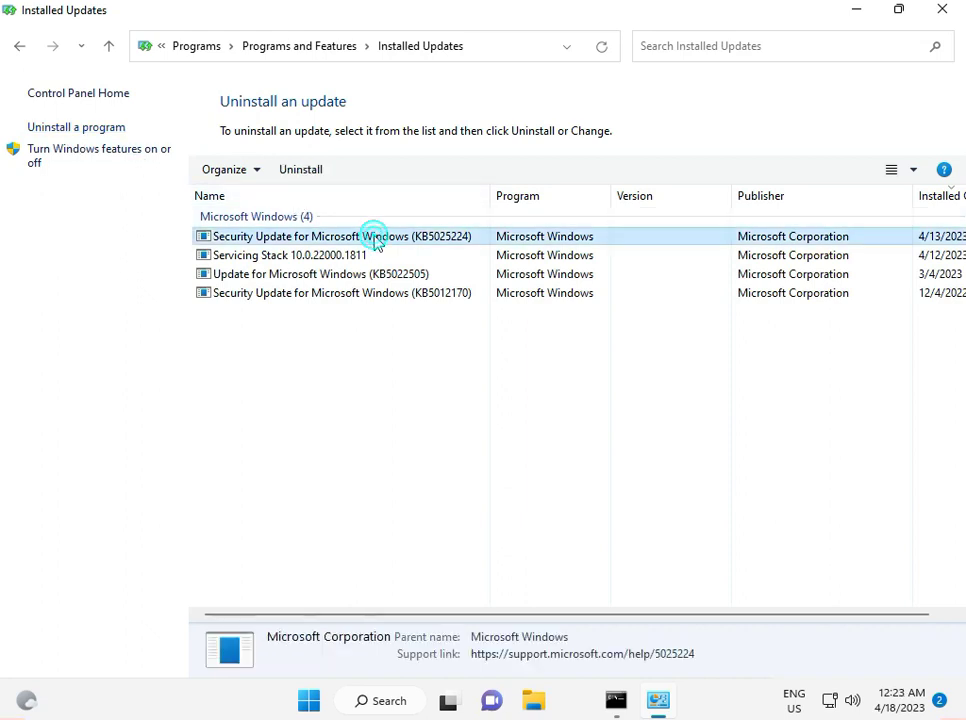
Complete the Command Prompt entry as wusa /unistall /kb:5025224, run it, dismiss the installer help, and close both windows
left_click(618, 702)
left_click_drag(470, 142, 485, 334)
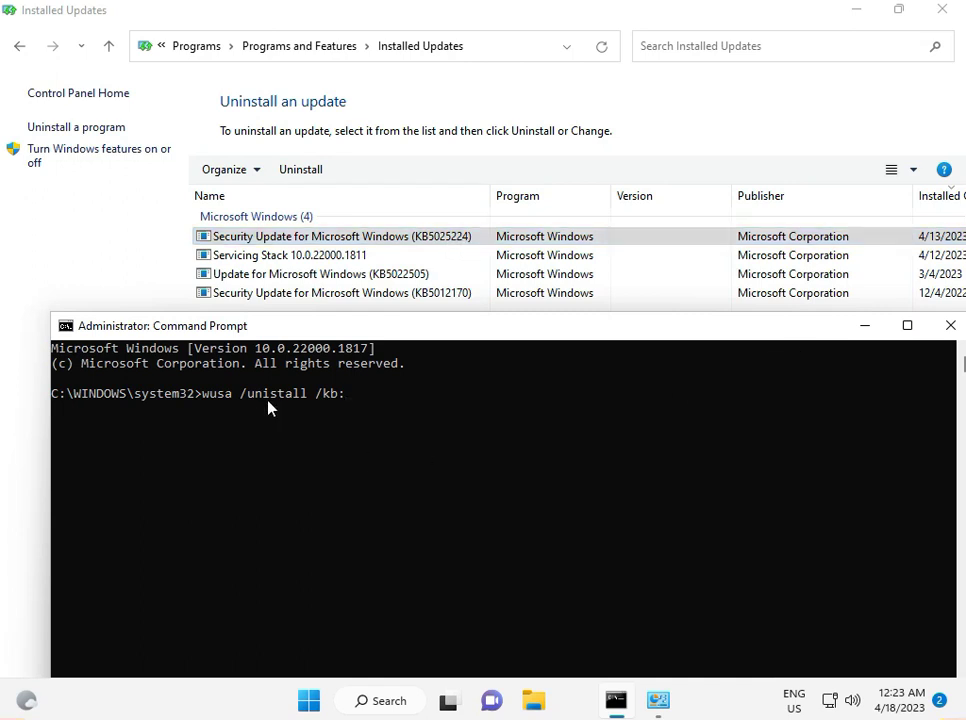
type("5025224")
key("Return")
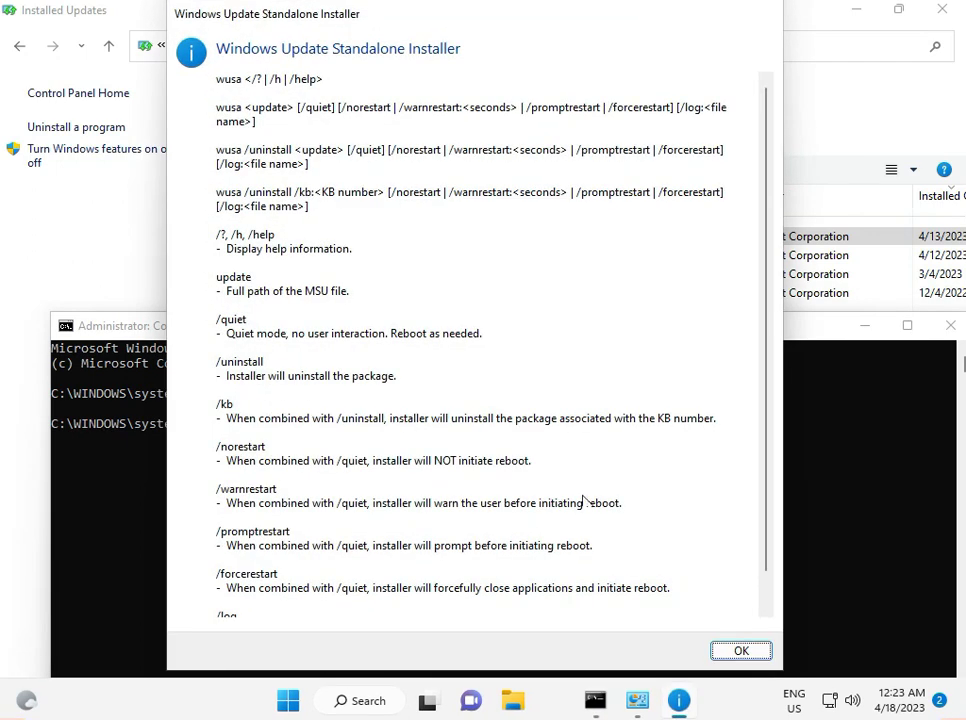
left_click(739, 651)
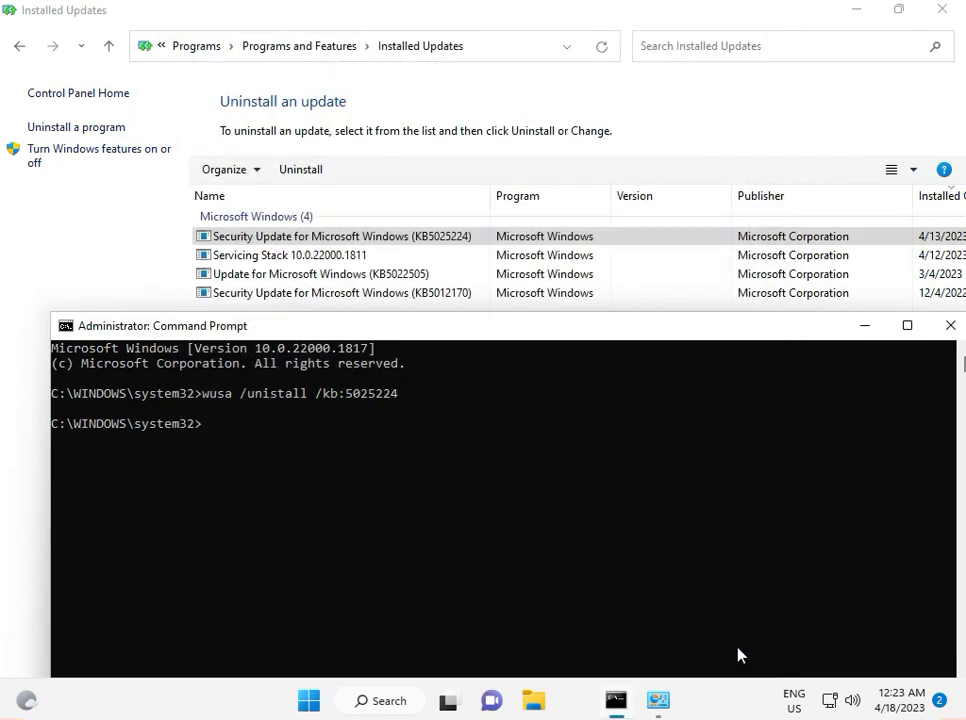
left_click(946, 327)
left_click(941, 10)
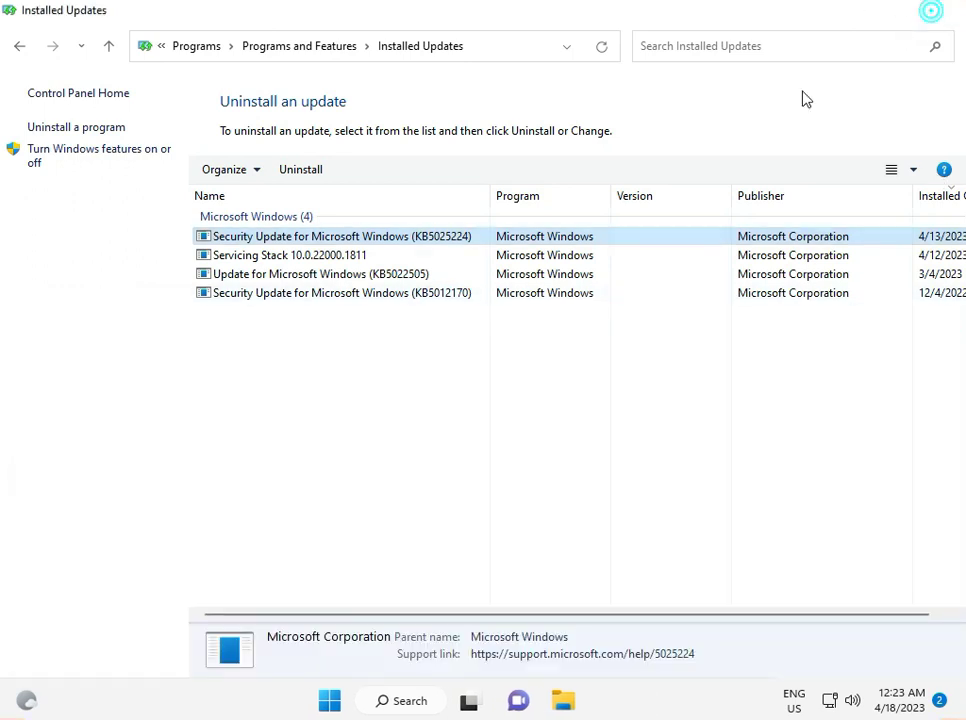
left_click(26, 700)
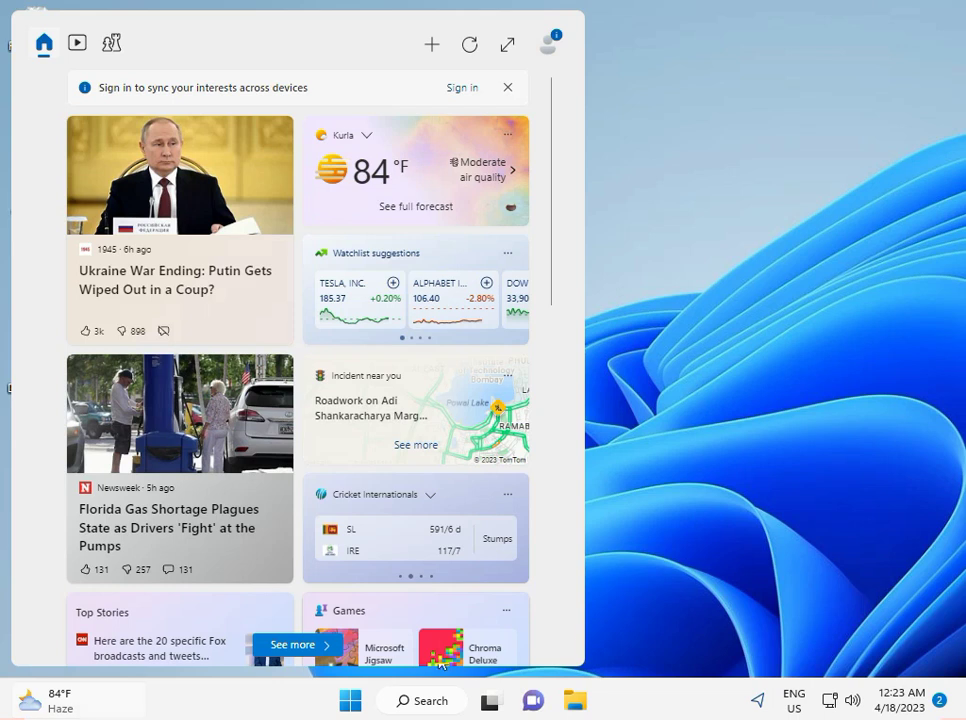
left_click(720, 537)
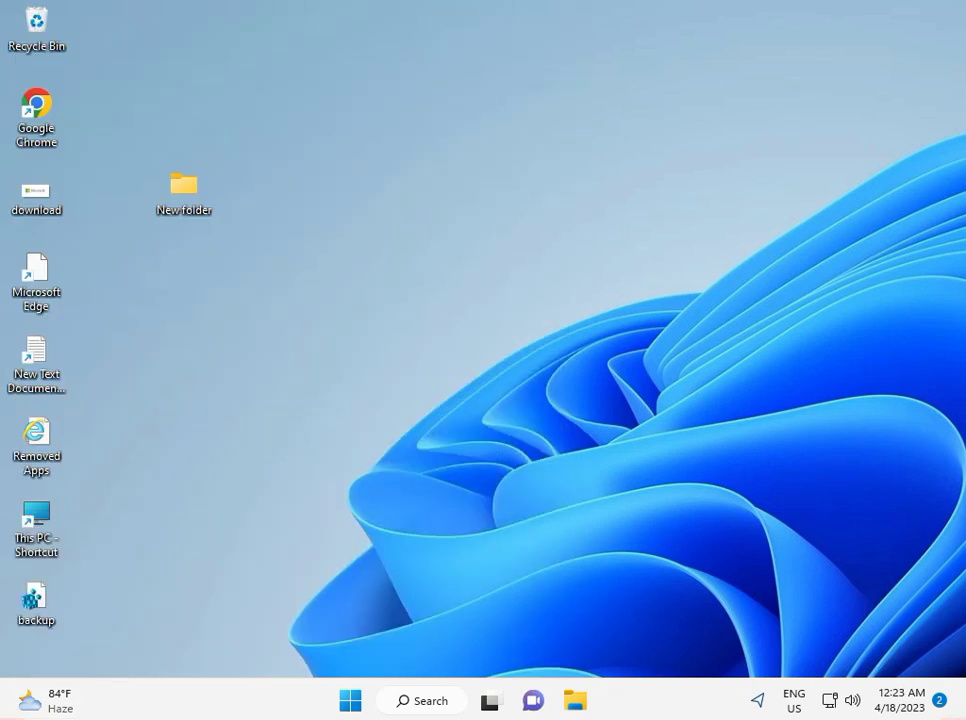
Open the folder C:\Windows\System32\catroot2 in File Explorer
left_click(577, 701)
left_click(76, 349)
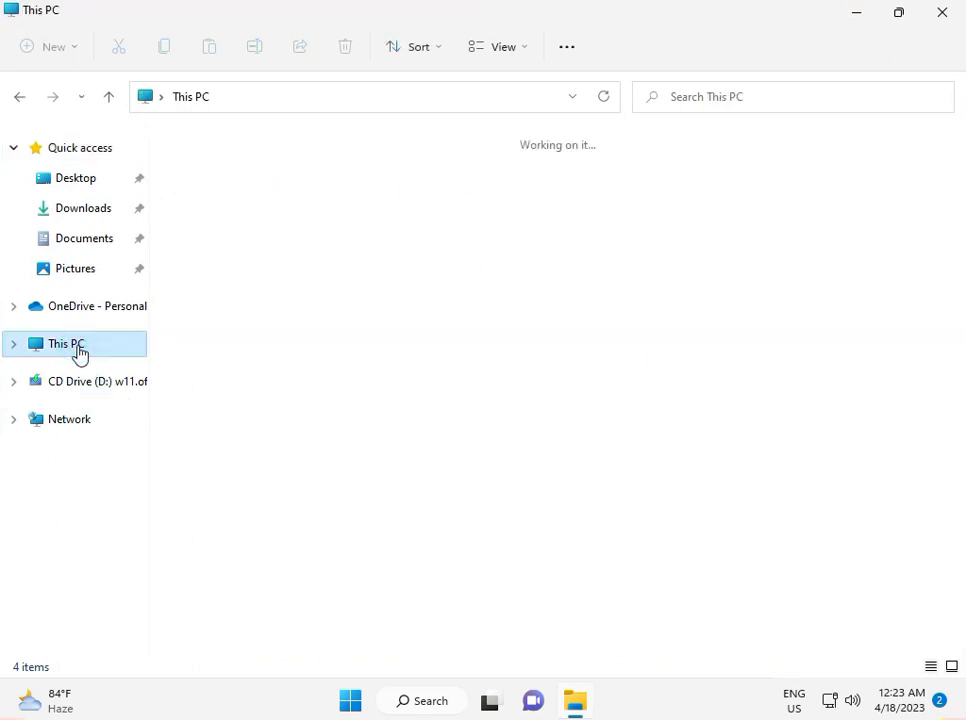
double_click(278, 317)
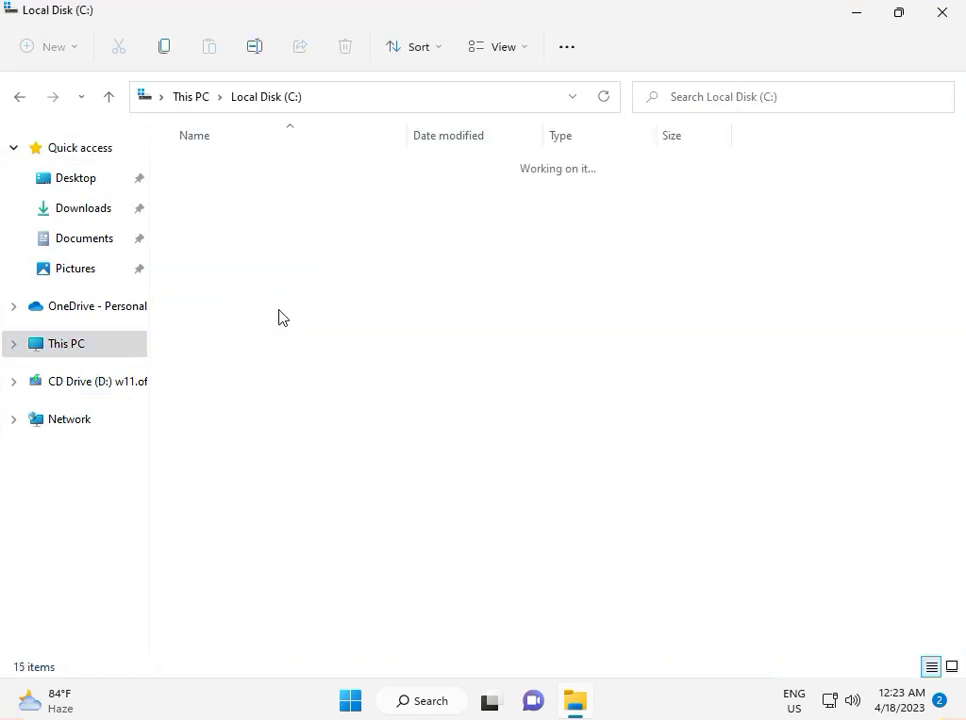
double_click(247, 518)
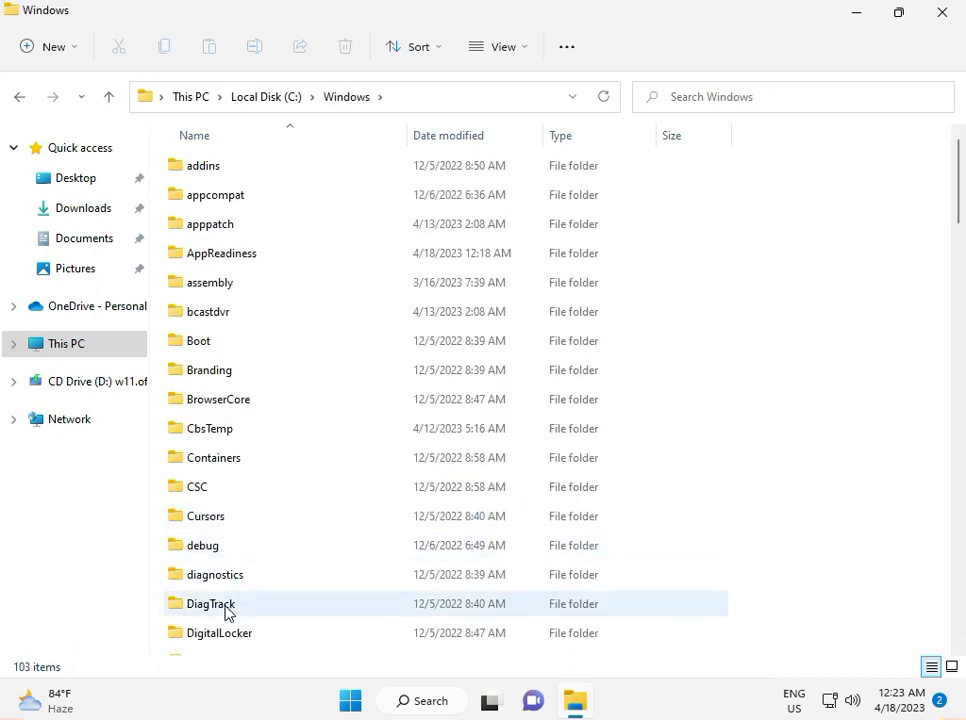
scroll(226, 612, "down", 10)
scroll(226, 612, "down", 9)
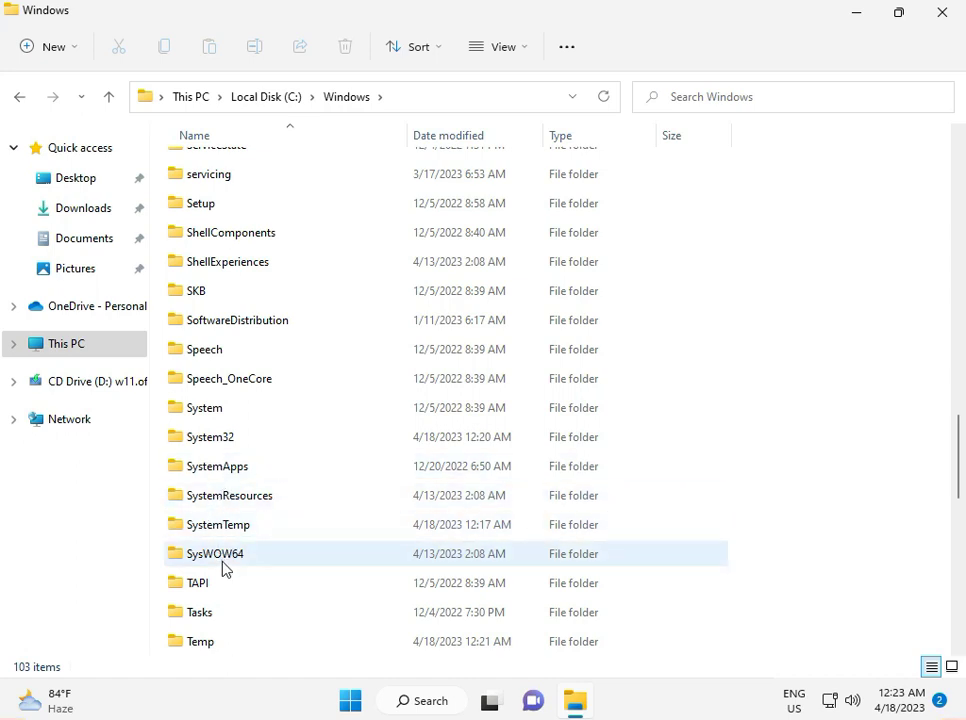
scroll(222, 568, "down", 4)
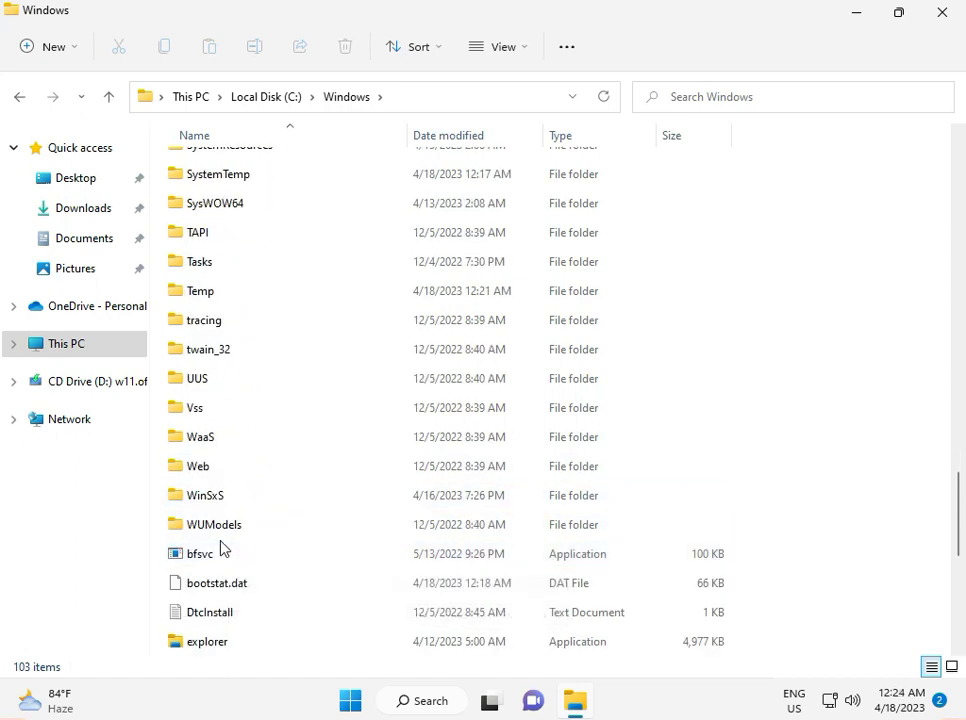
key("s")
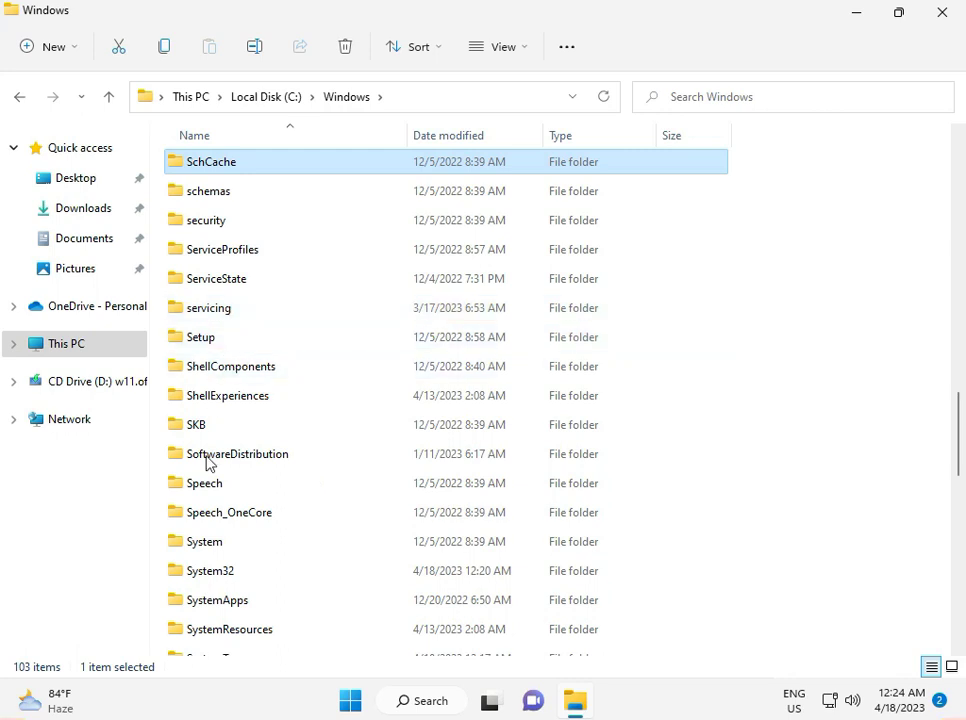
left_click(203, 578)
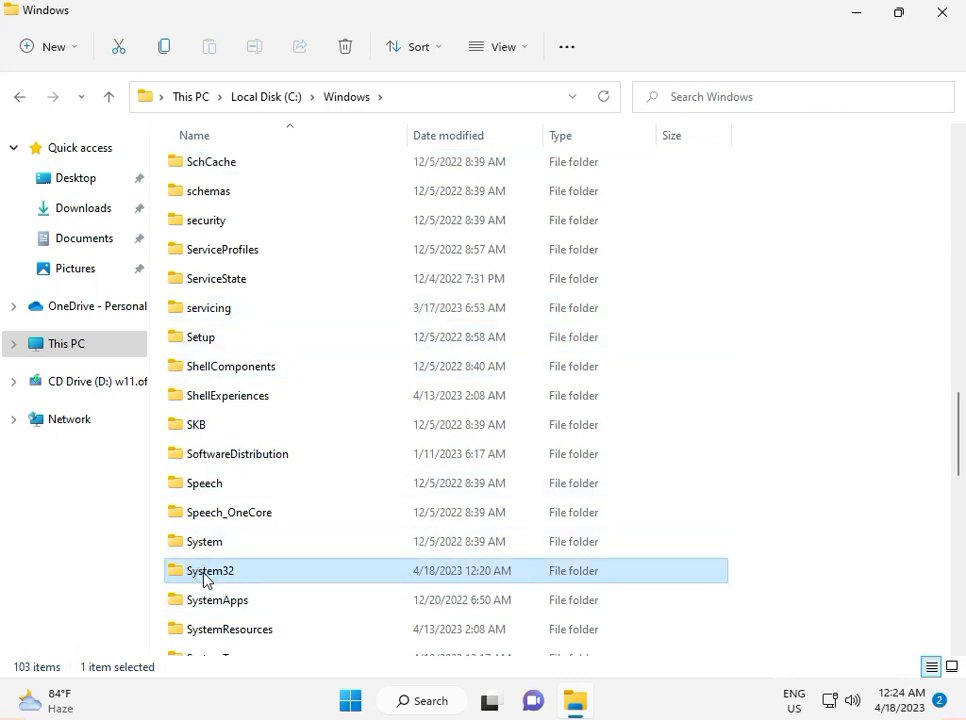
double_click(203, 578)
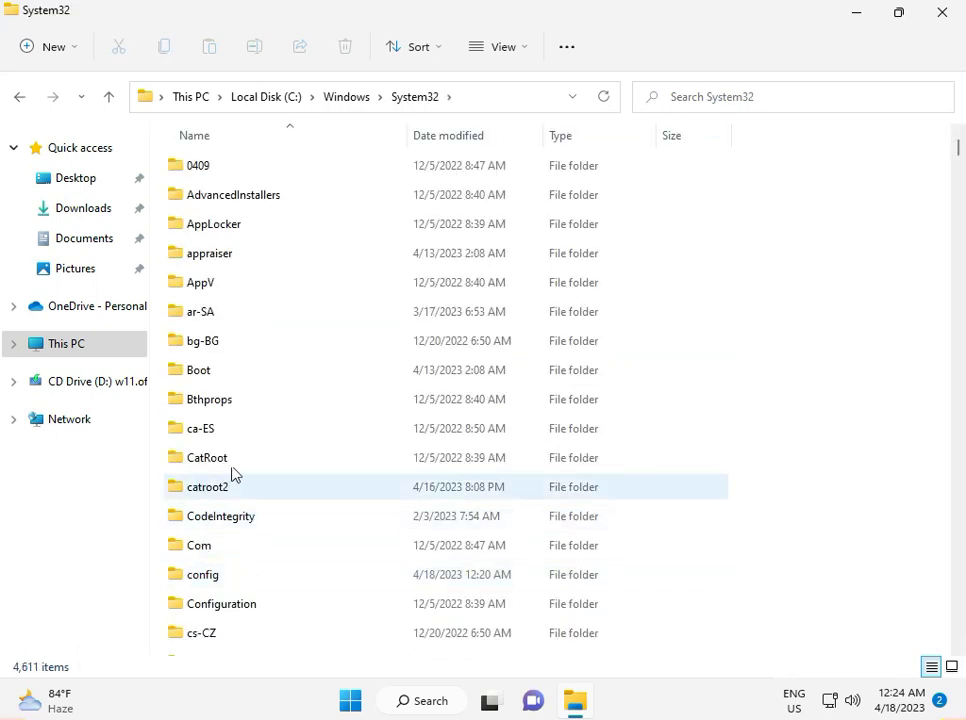
left_click(215, 487)
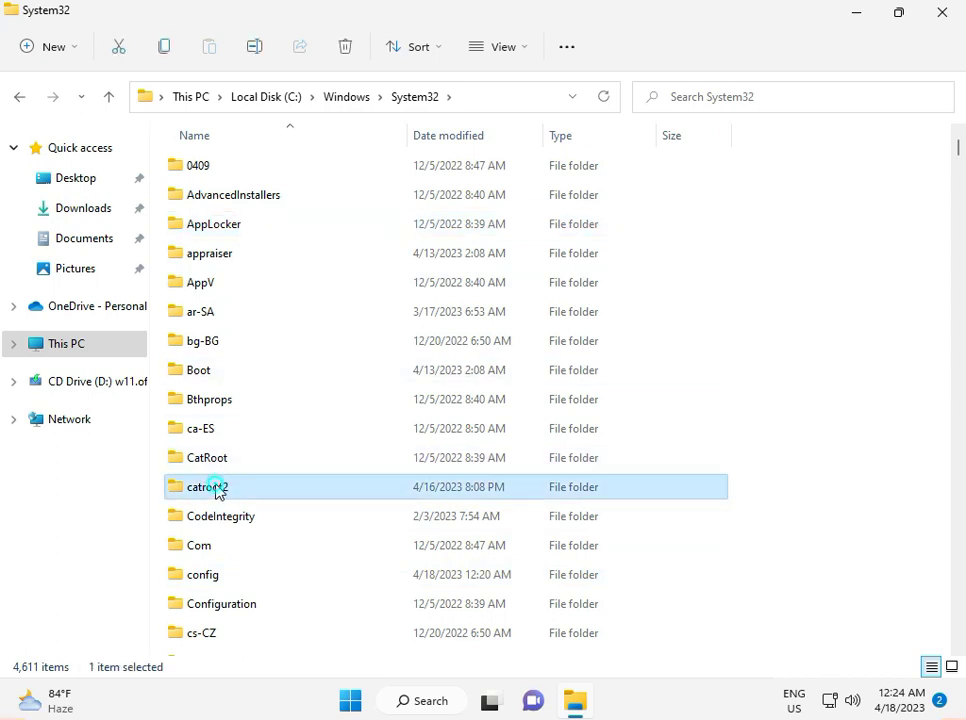
double_click(215, 487)
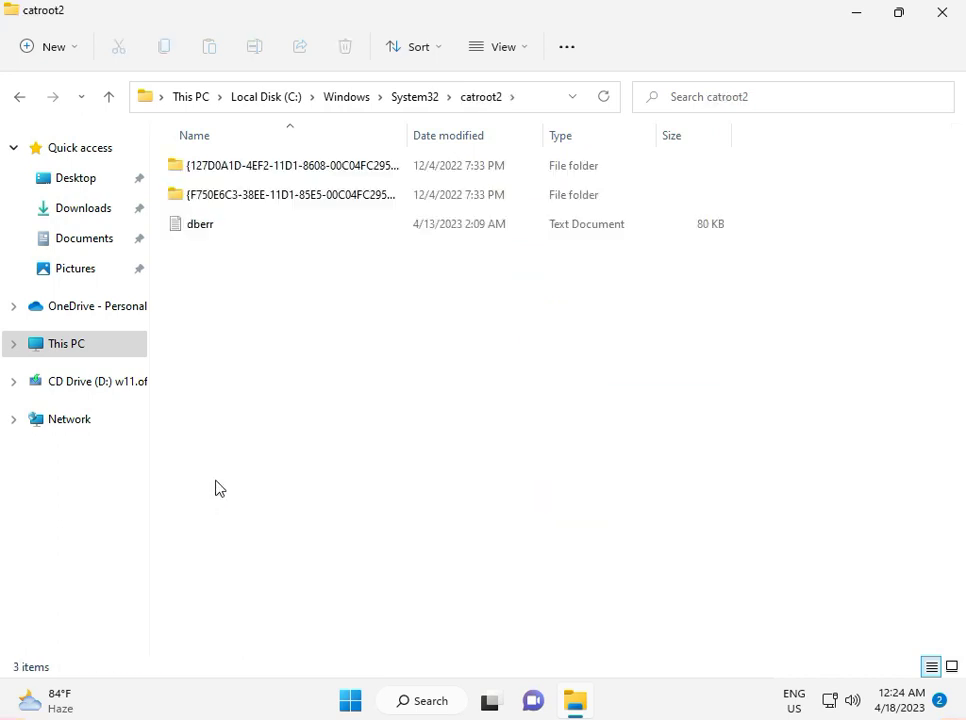
Delete all items in catroot2, retrying the folders in use and skipping them for all current items
left_click_drag(272, 340, 280, 190)
right_click(280, 190)
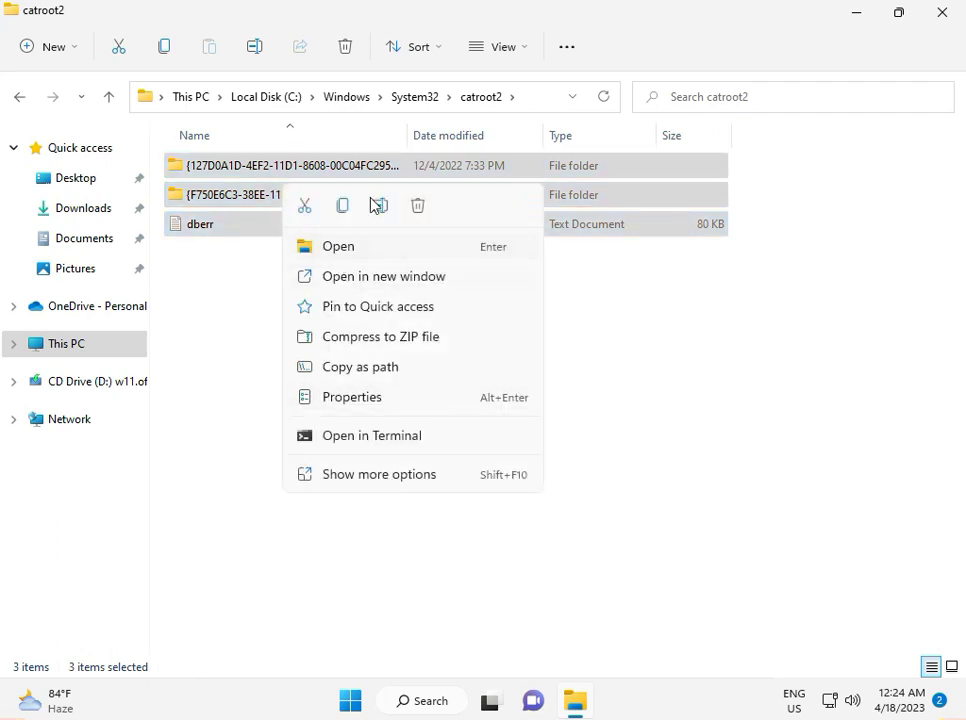
left_click(417, 206)
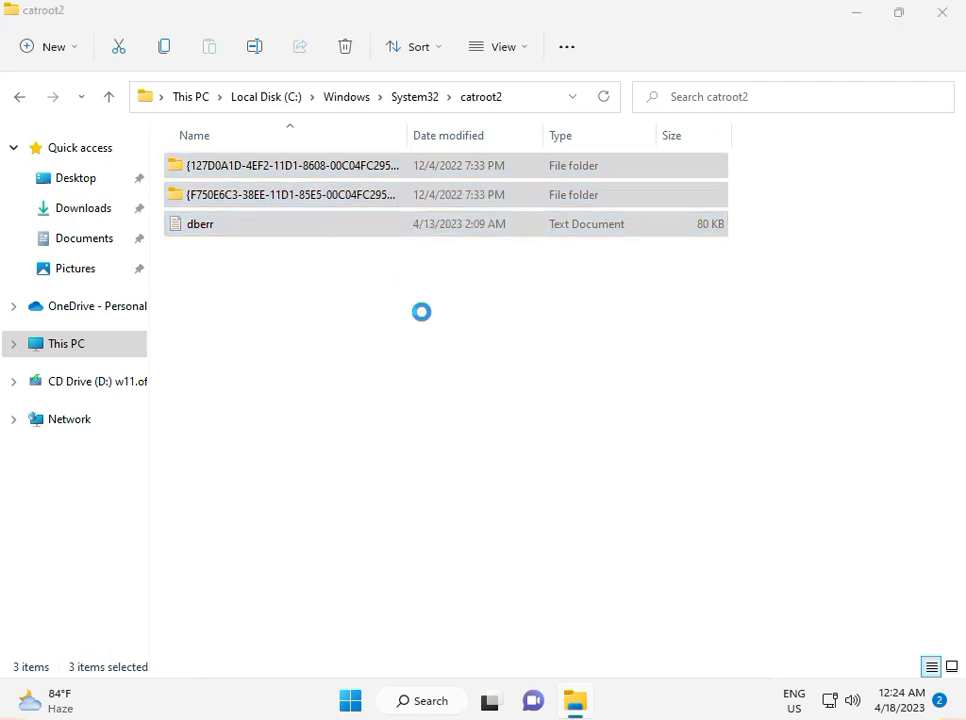
left_click(282, 276)
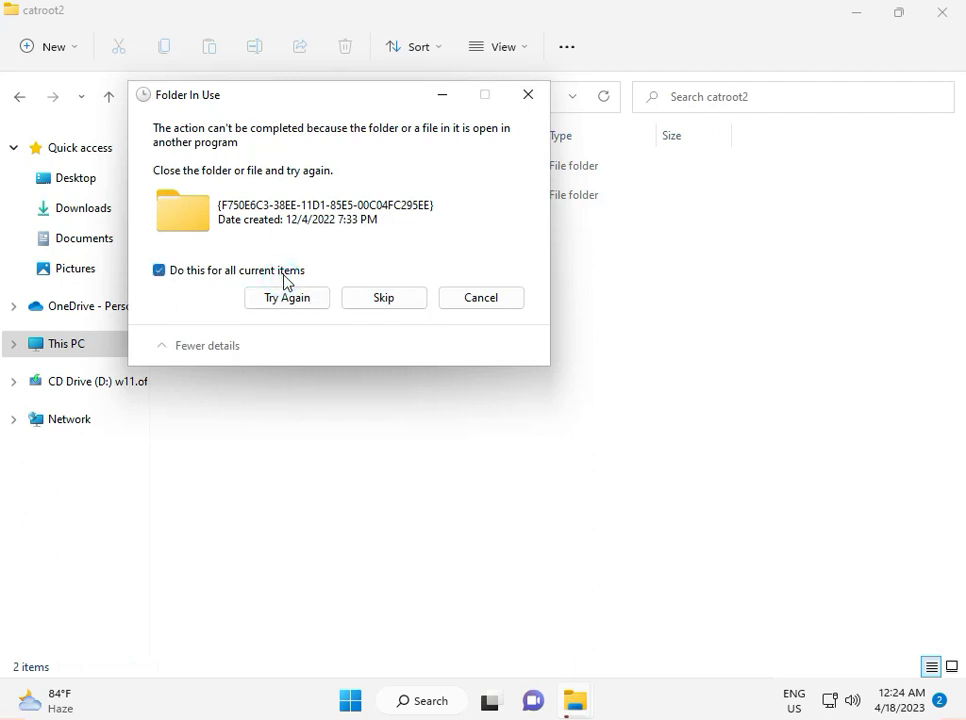
left_click(291, 296)
left_click(295, 276)
left_click(364, 299)
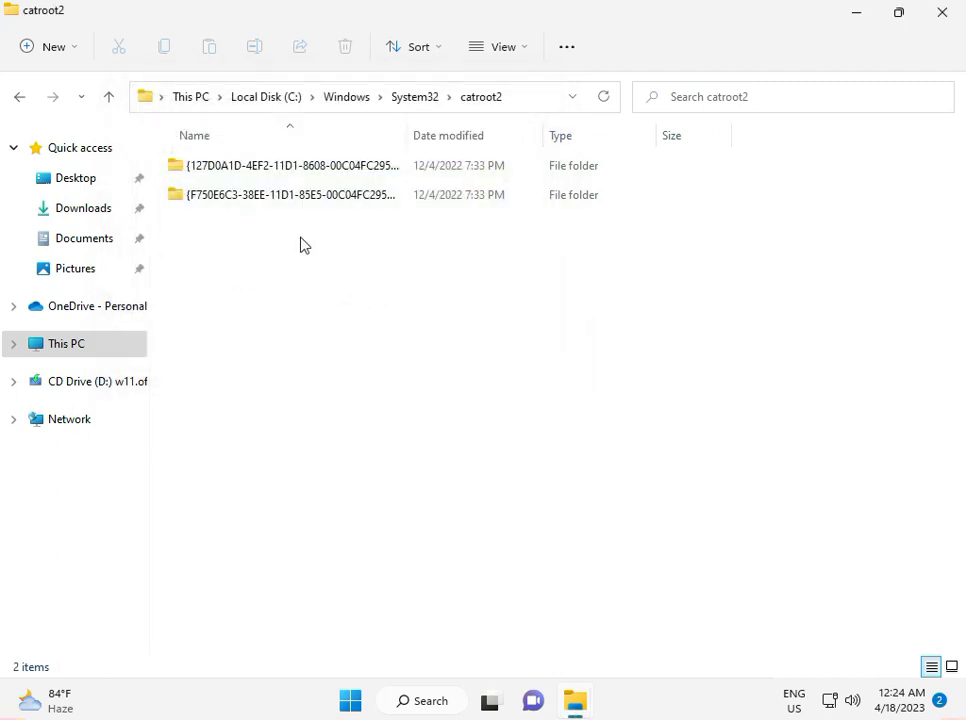
Close the catroot2 folder window, then launch Registry Editor and allow it to make changes to the device
left_click_drag(293, 254, 295, 170)
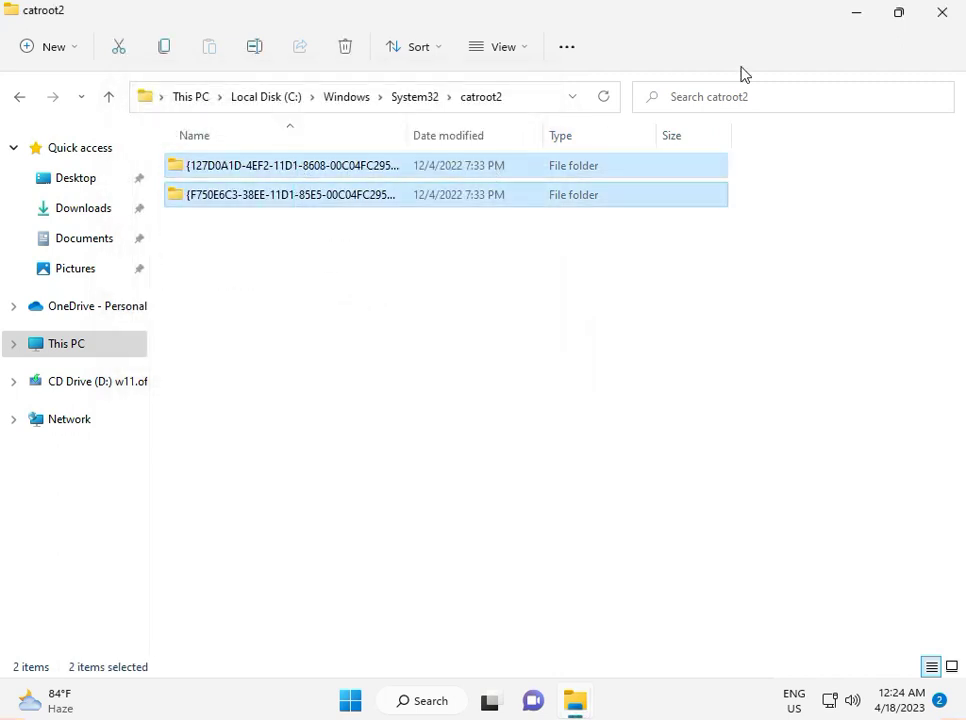
left_click(938, 14)
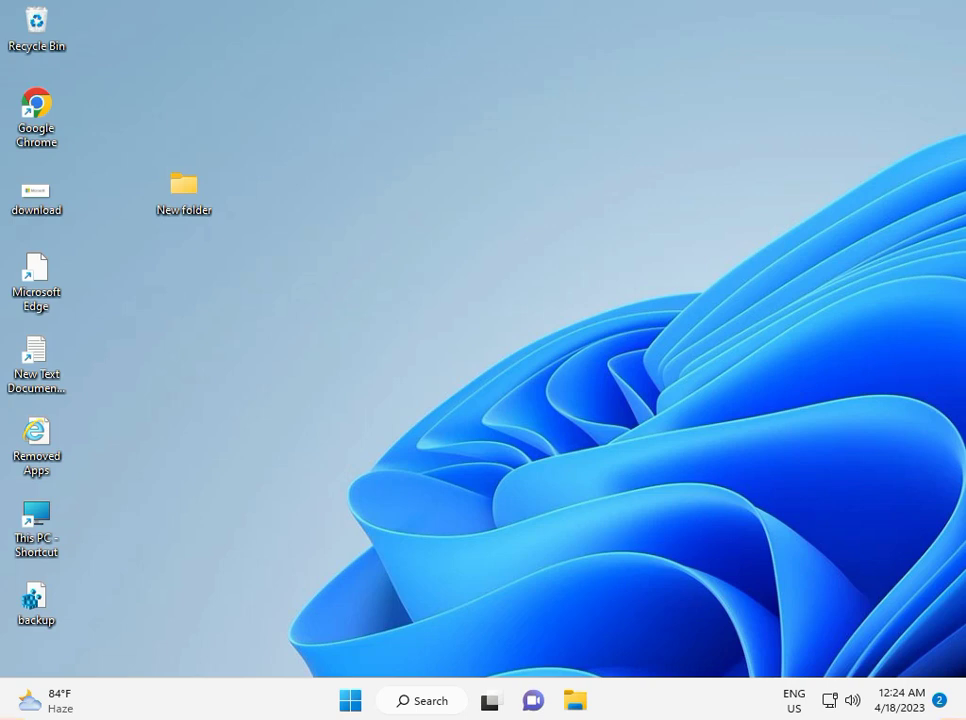
left_click(348, 698)
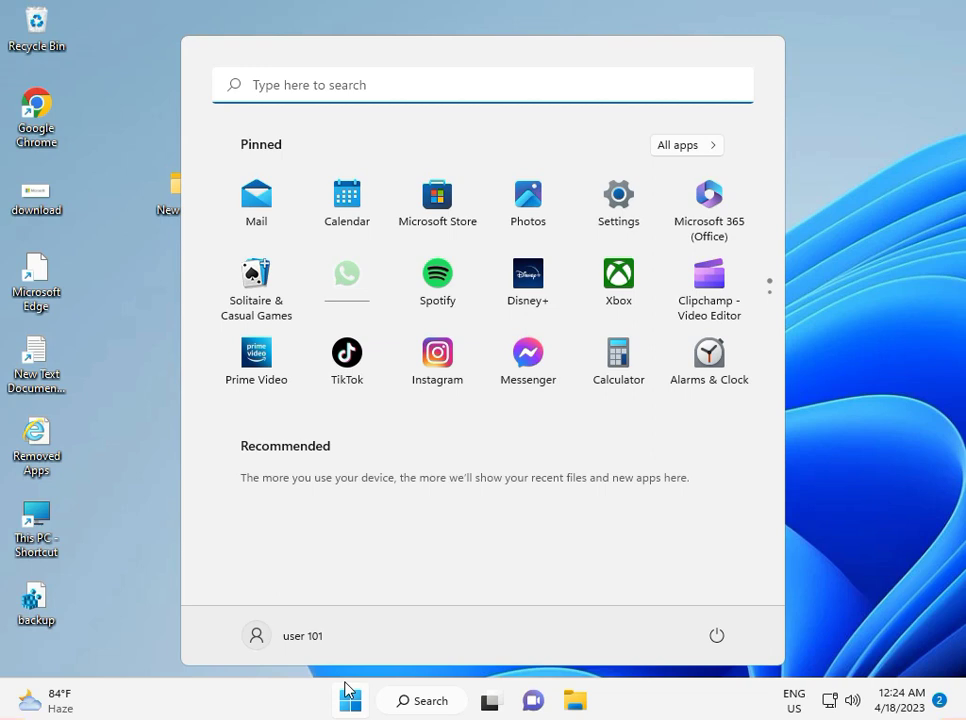
type("regi")
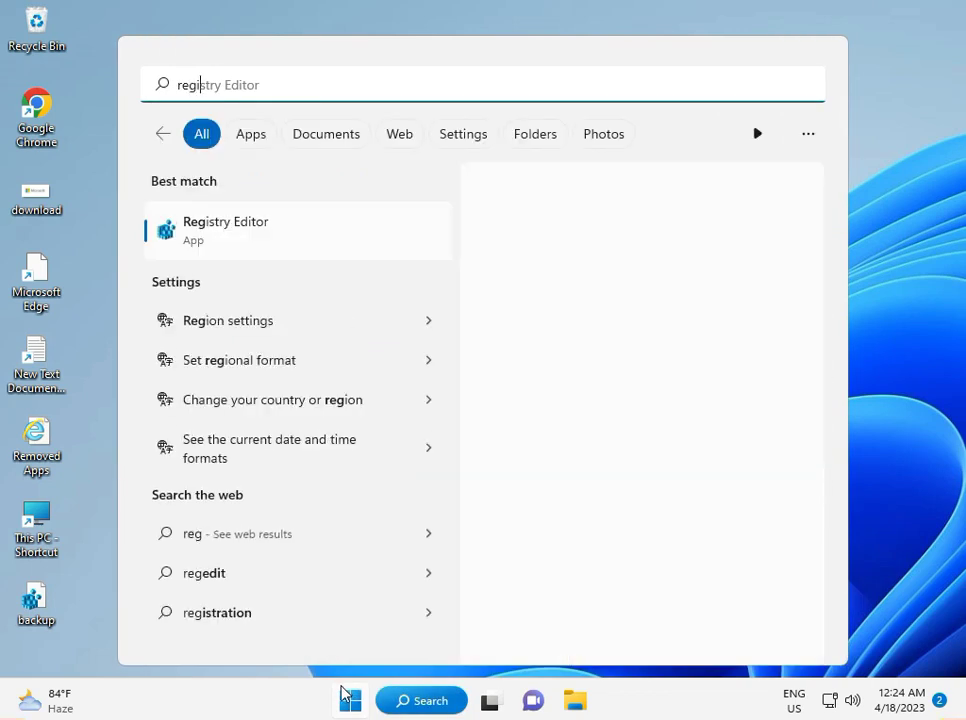
left_click(262, 245)
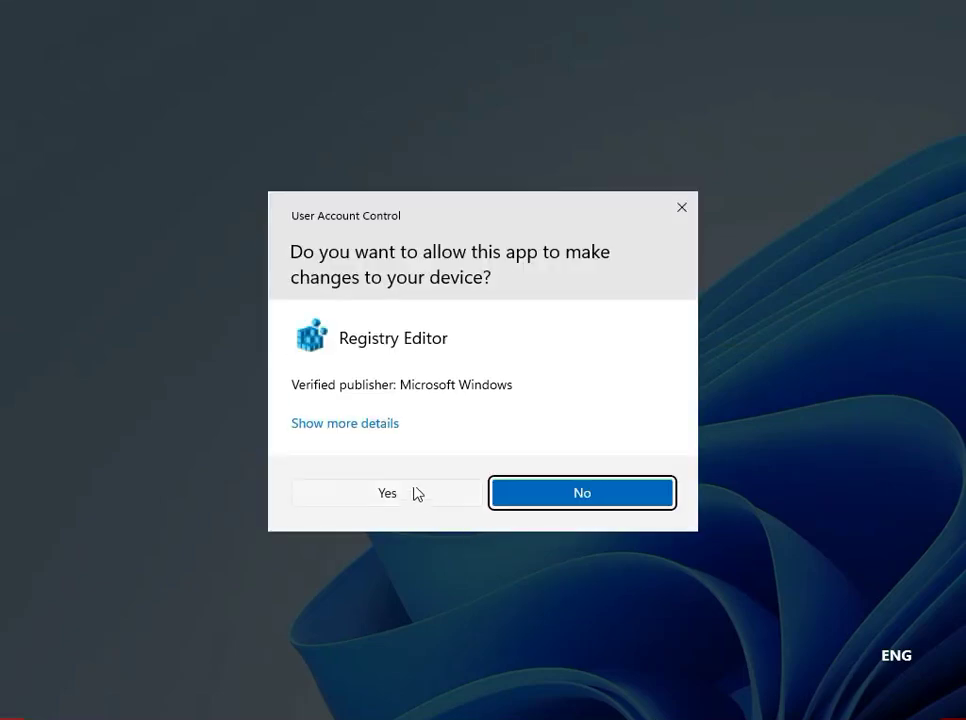
left_click(418, 494)
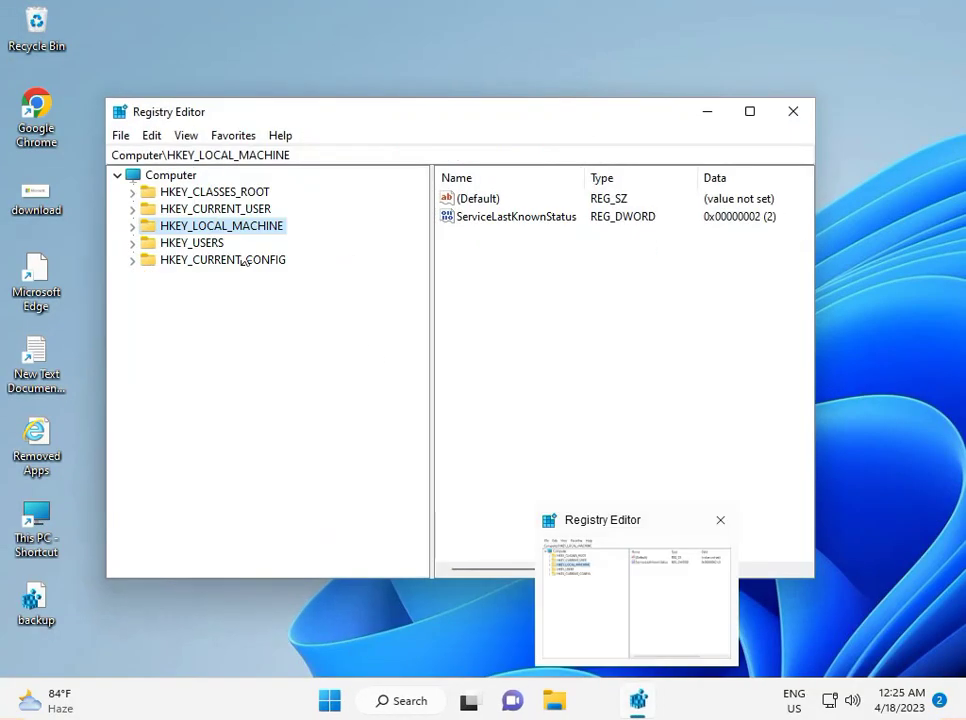
Go to the registry key HKEY_LOCAL_MACHINE\SYSTEM\CurrentControlSet\Control\Print, expanding and selecting Print
left_click(134, 230)
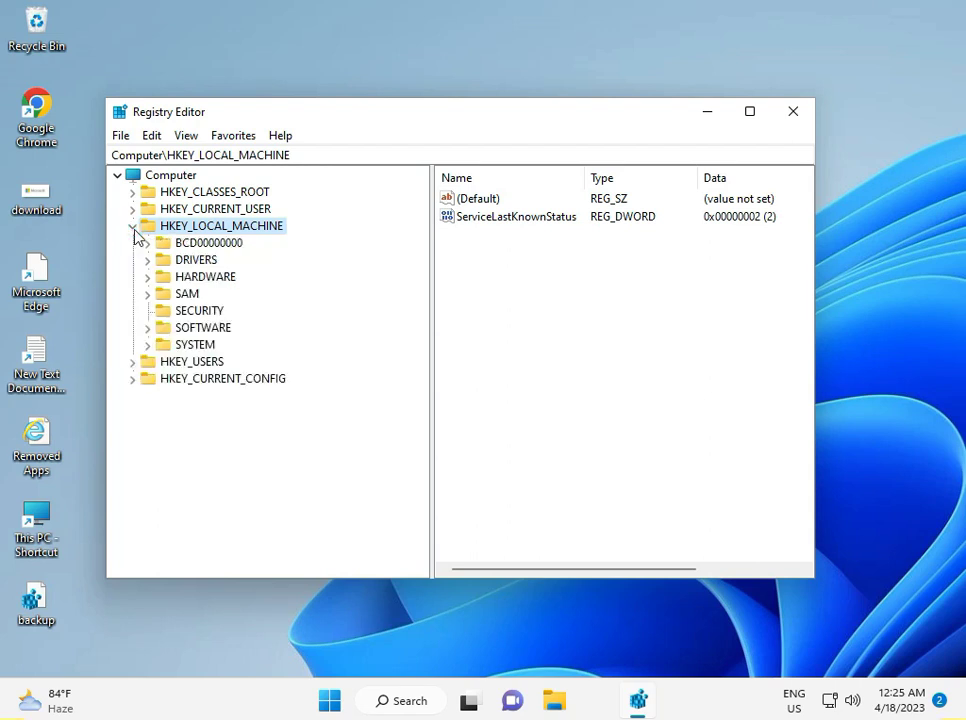
left_click(146, 346)
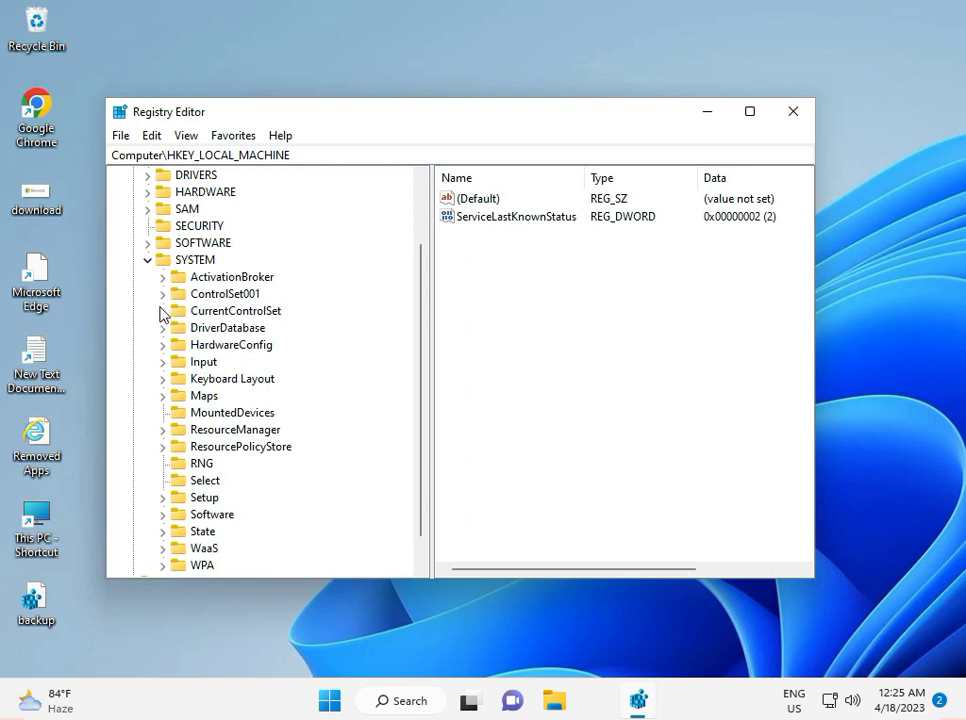
left_click(163, 314)
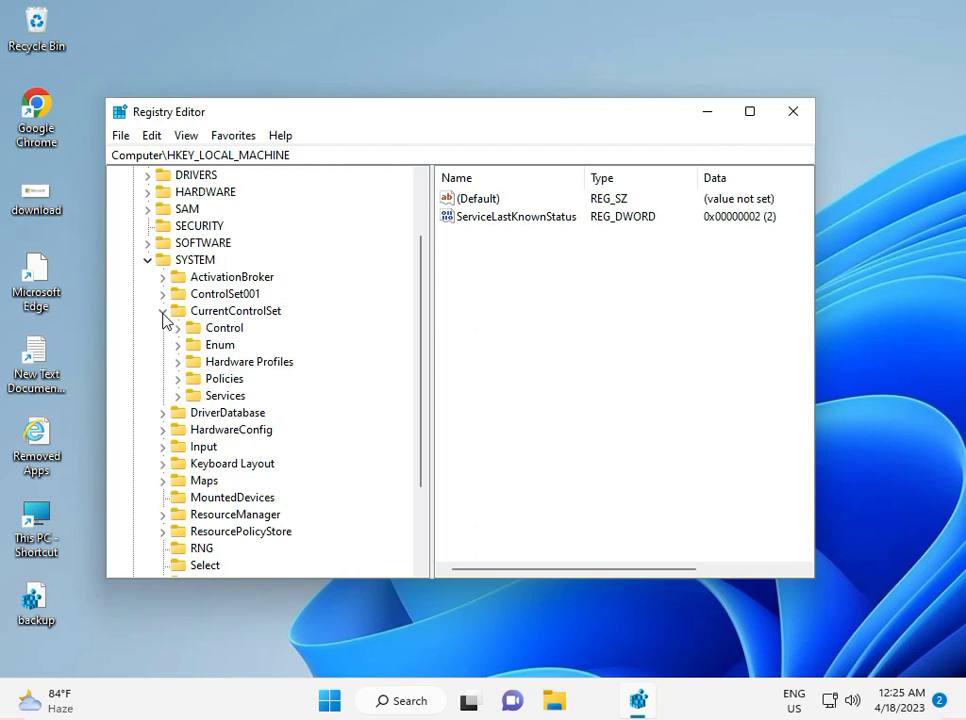
left_click(178, 330)
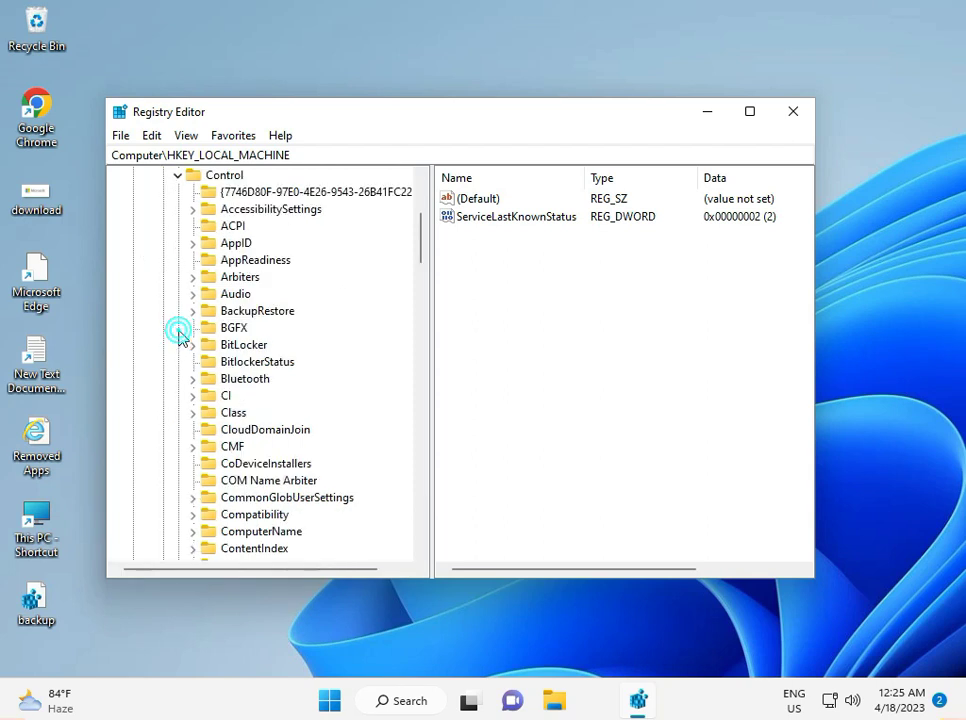
scroll(226, 479, "down", 9)
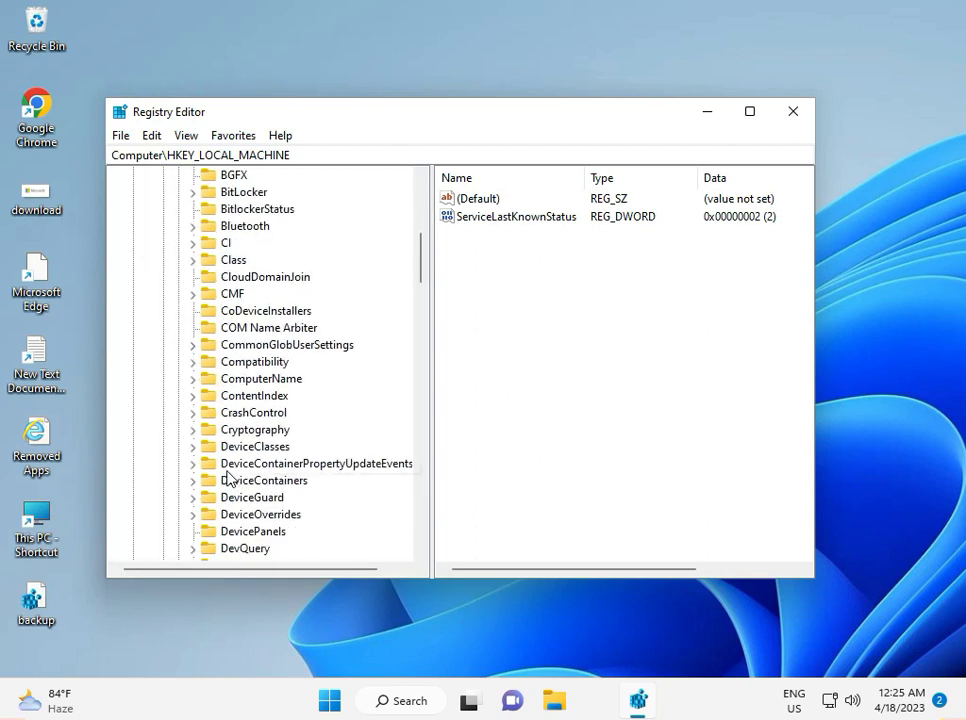
scroll(227, 479, "down", 4)
scroll(226, 479, "down", 8)
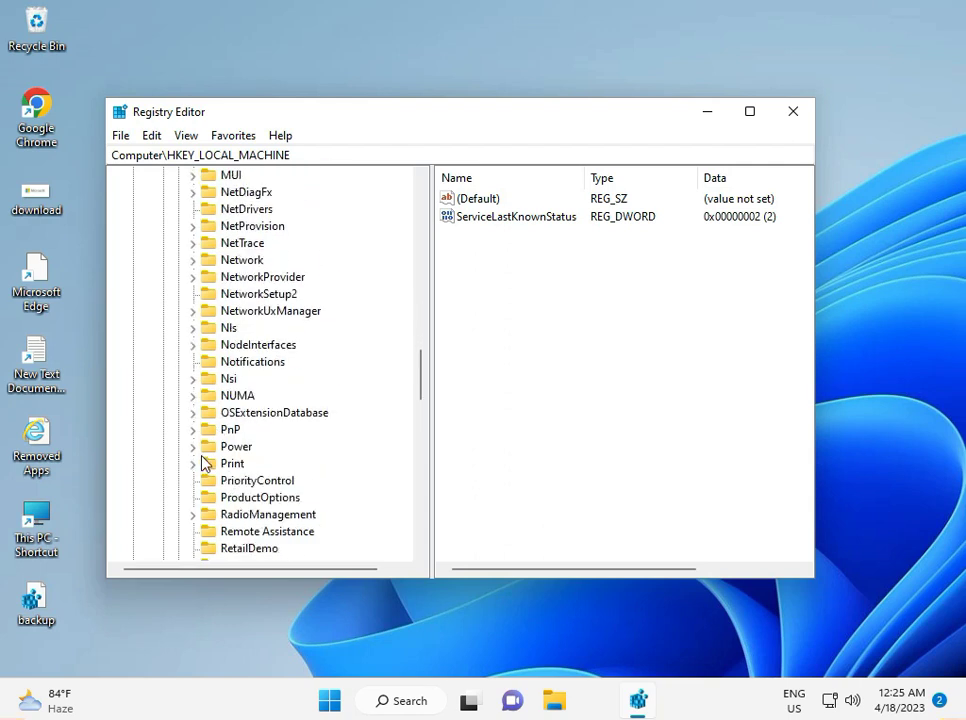
left_click(193, 463)
left_click(231, 465)
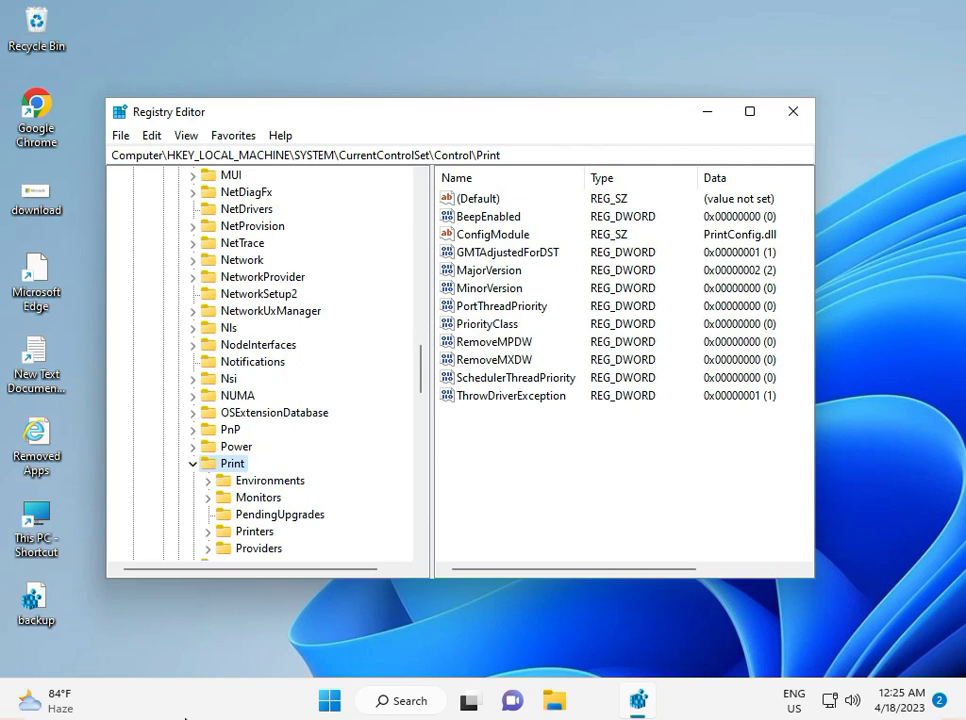
Create a DWORD (32-bit) value named RPCAuthnLevelPrivacyEnabled in the Print key
right_click(566, 462)
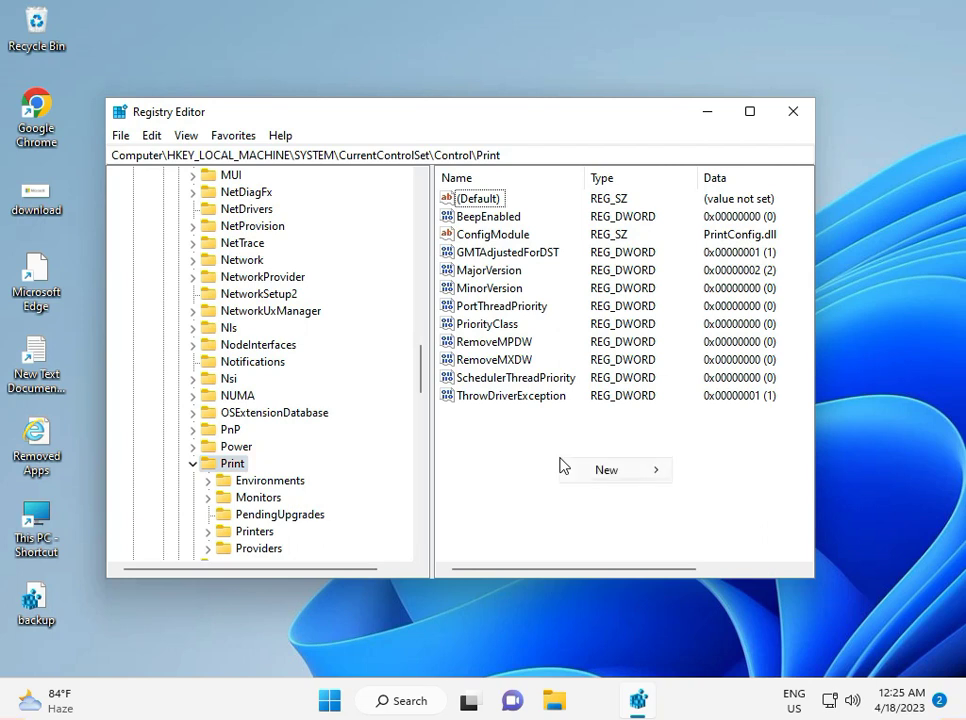
mouse_move(601, 477)
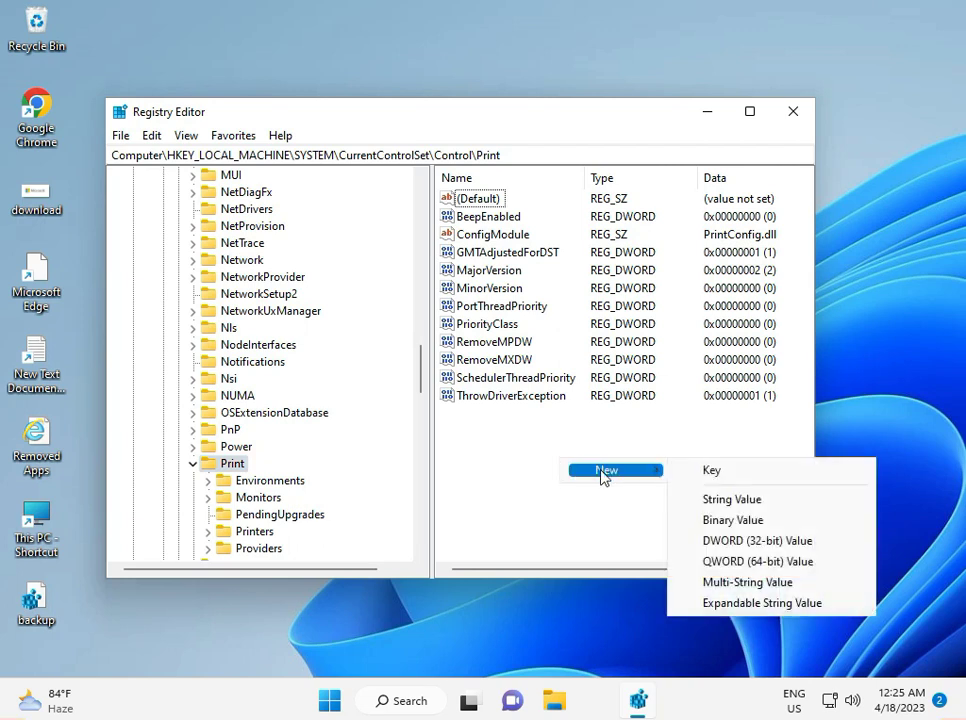
left_click(737, 551)
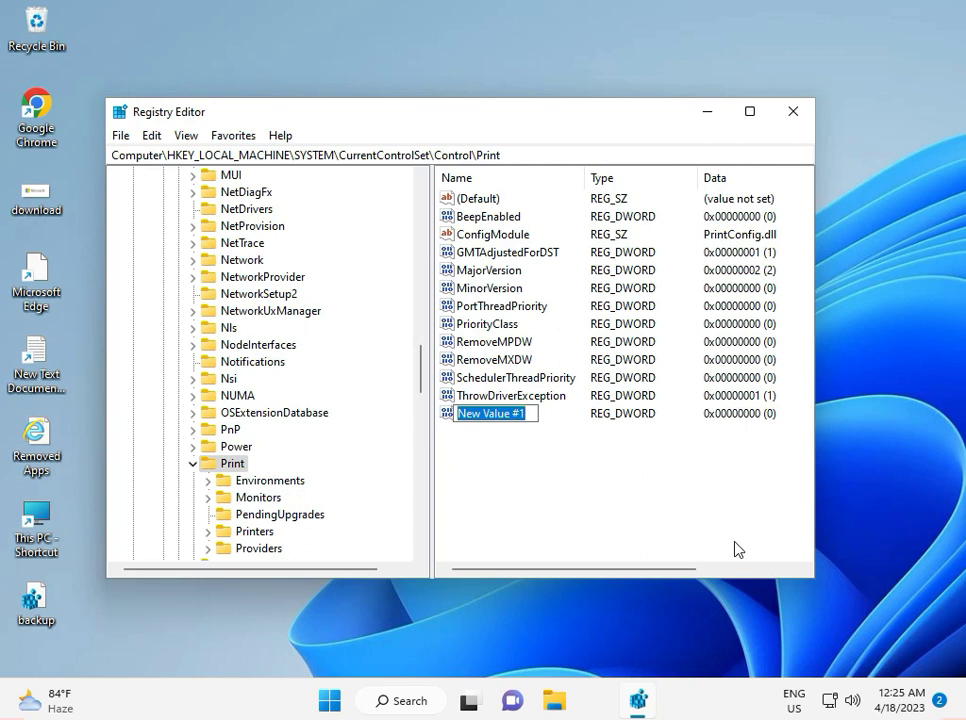
type("RPC")
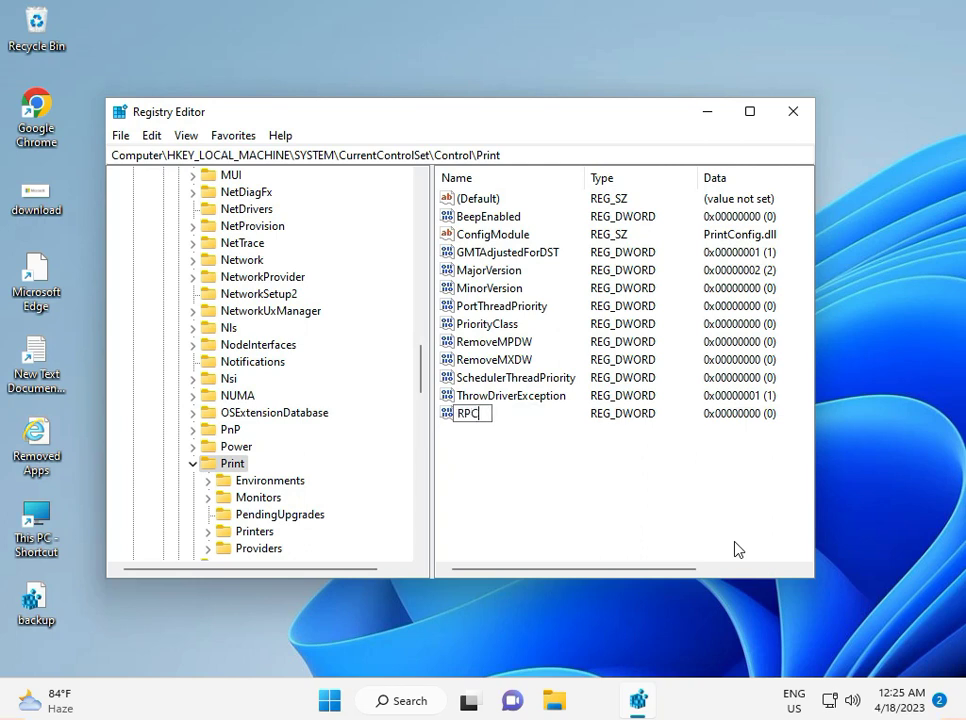
type("A")
type("Auth")
type("n")
type("Le")
type("v")
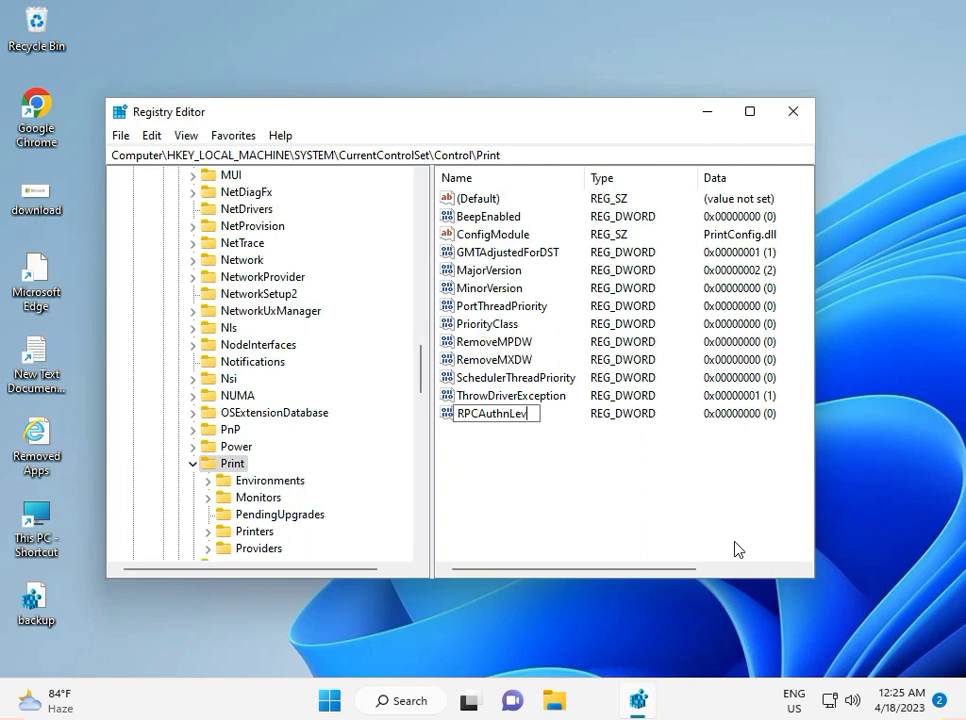
type("elPrivacy")
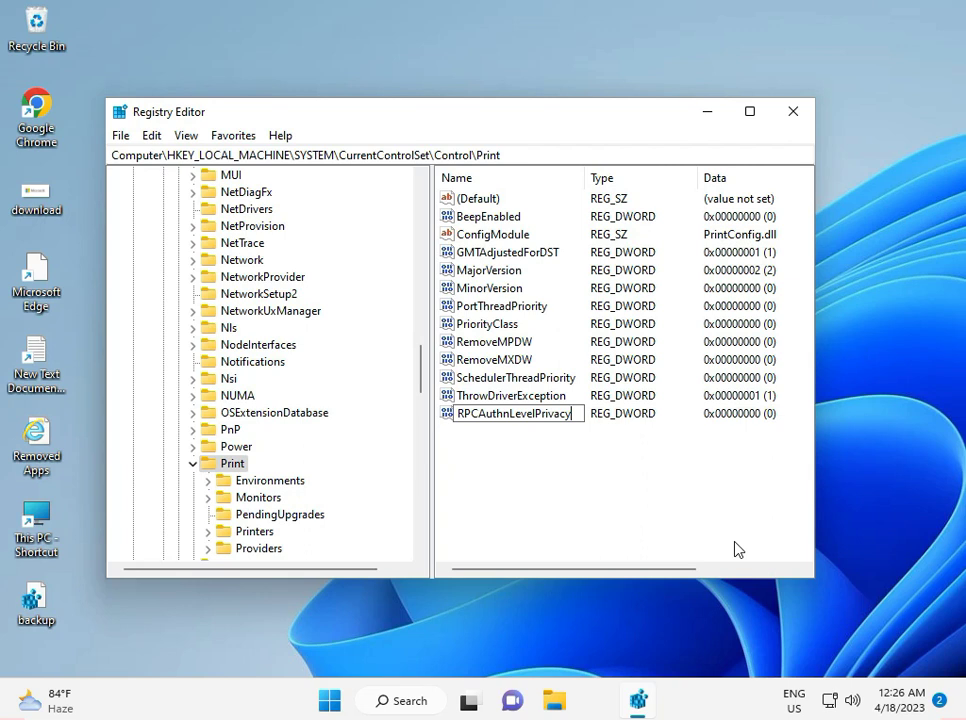
type("Enabled")
key("Return")
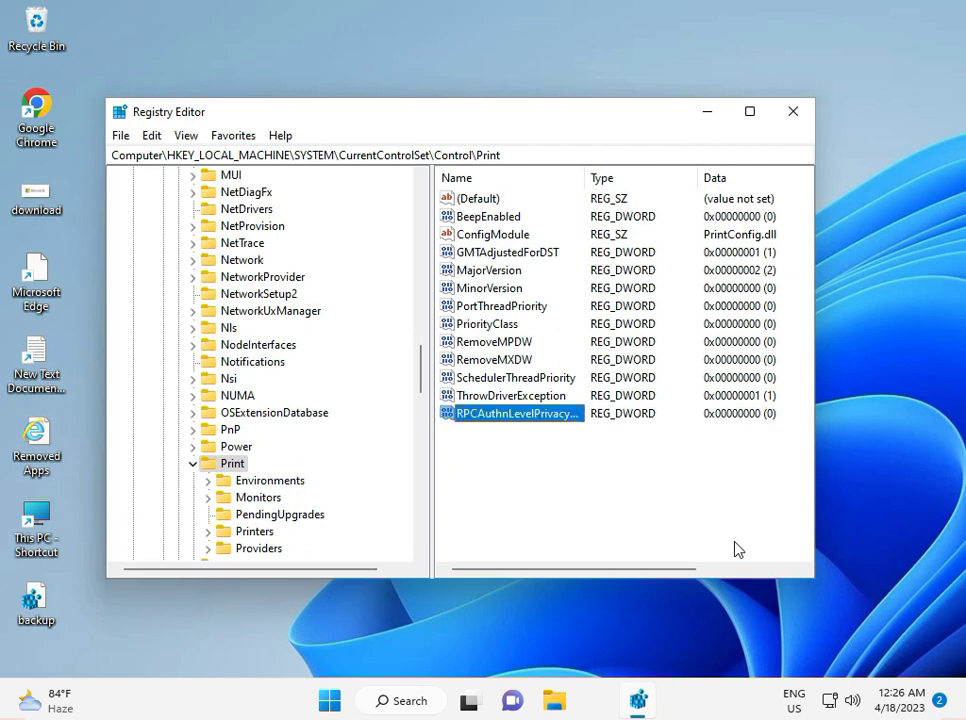
Set the value data of RPCAuthnLevelPrivacyEnabled to 1, recheck it in its edit dialog, and close Registry Editor
key("Return")
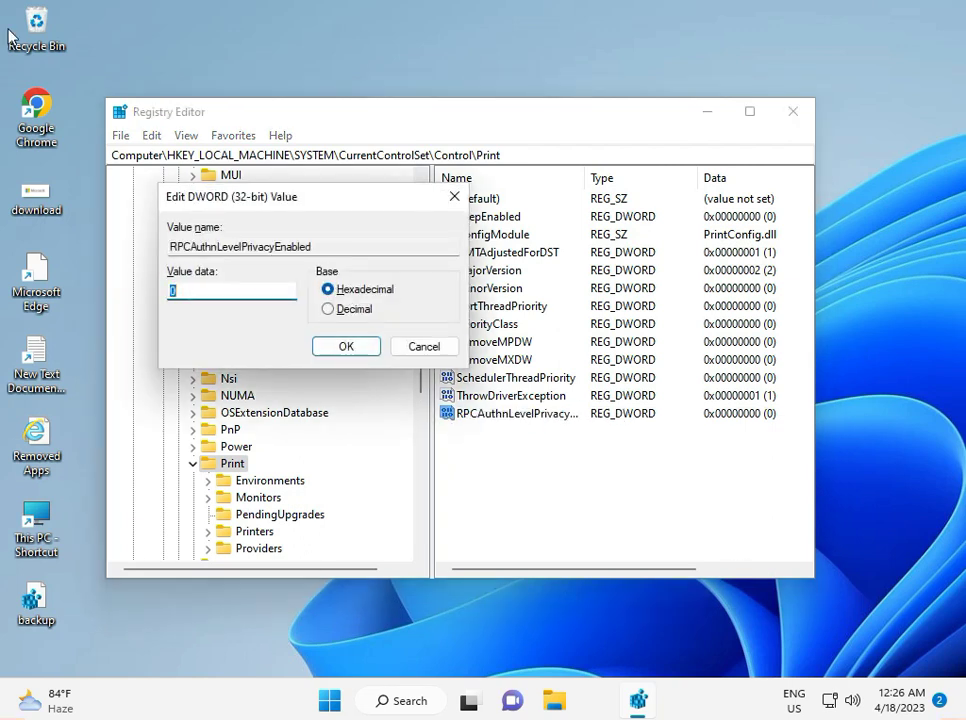
type("1")
left_click(346, 346)
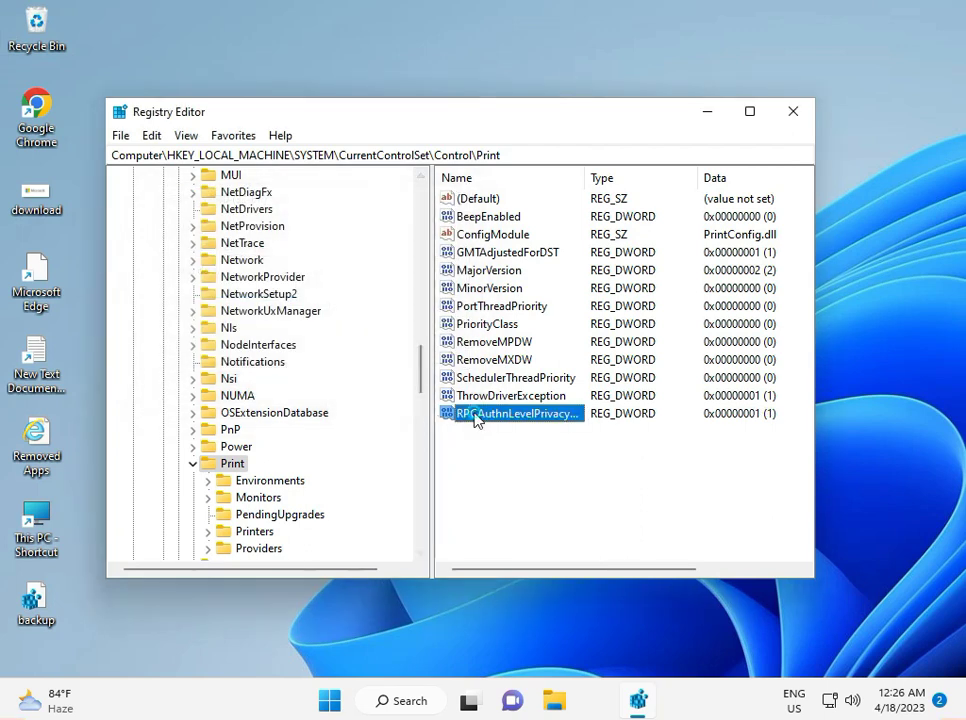
double_click(472, 414)
left_click(181, 290)
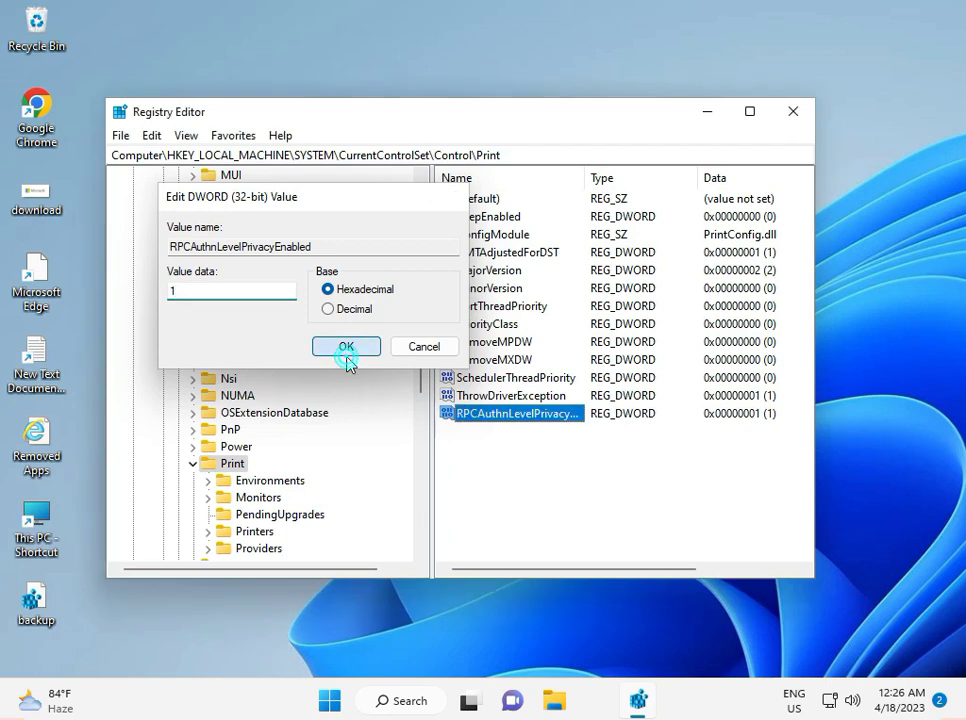
left_click(346, 348)
left_click(792, 118)
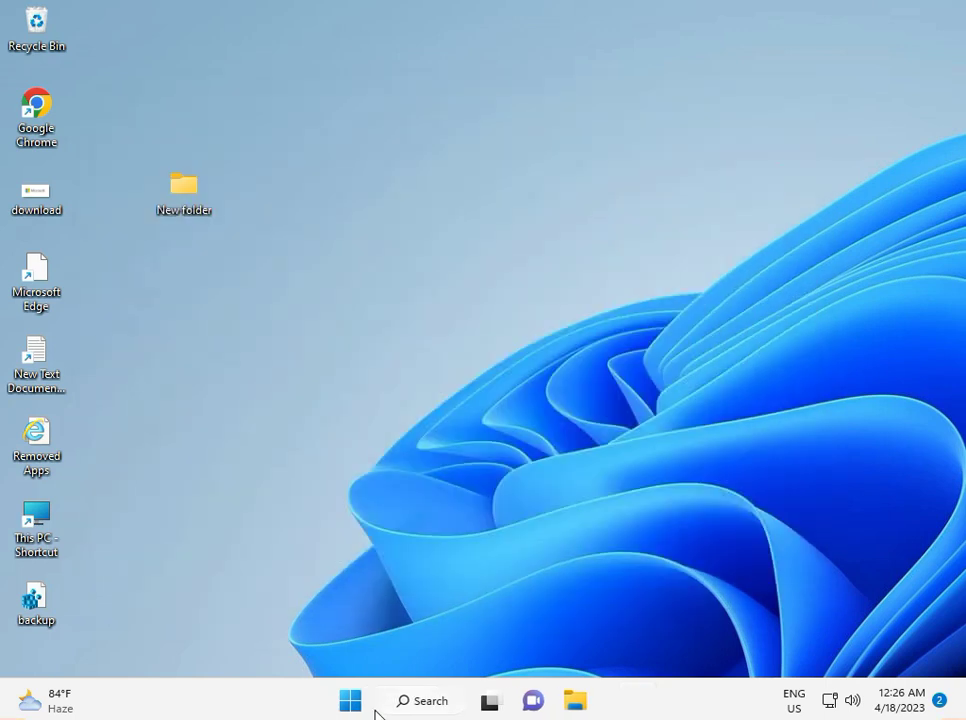